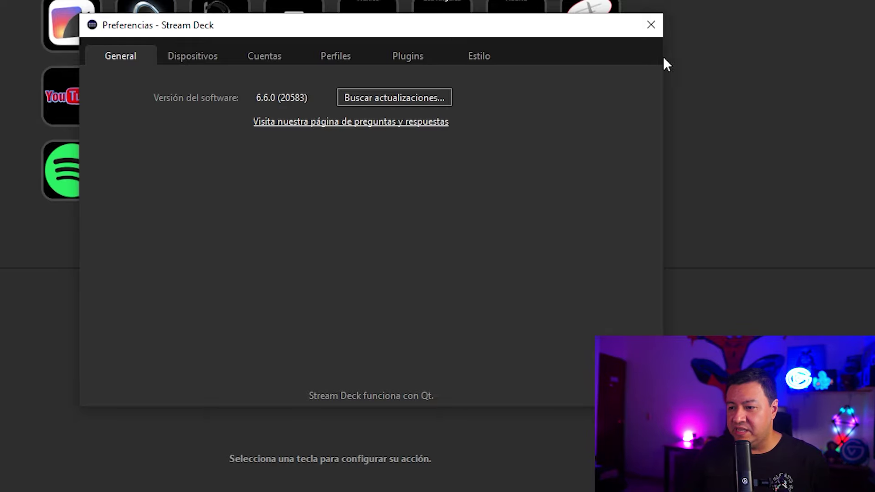
Close the preferences window and check the plugin update notifications.
left_click(650, 24)
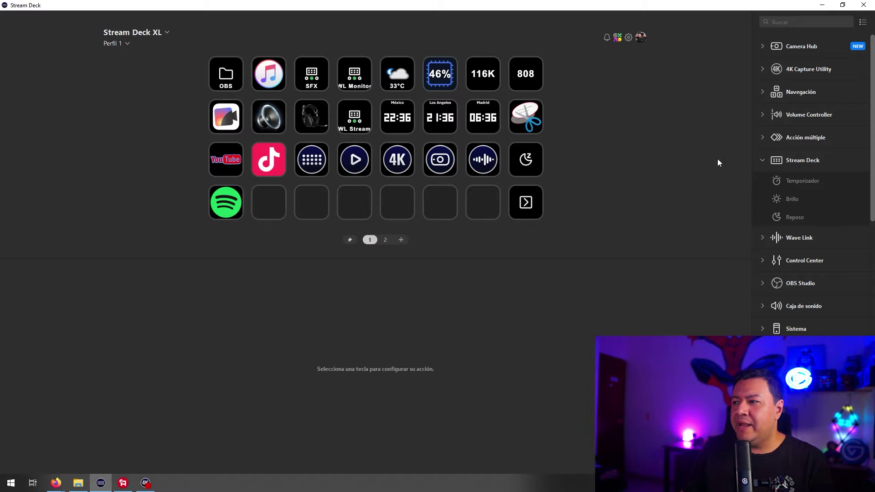
left_click(606, 37)
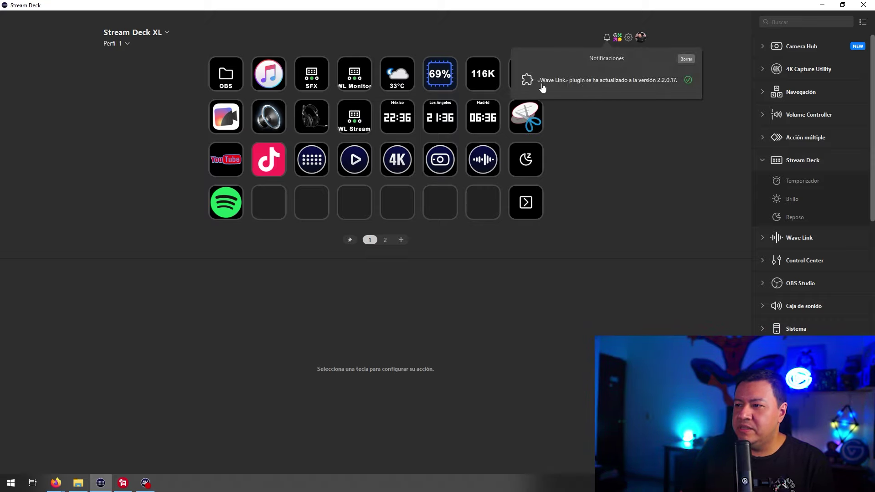
left_click(623, 182)
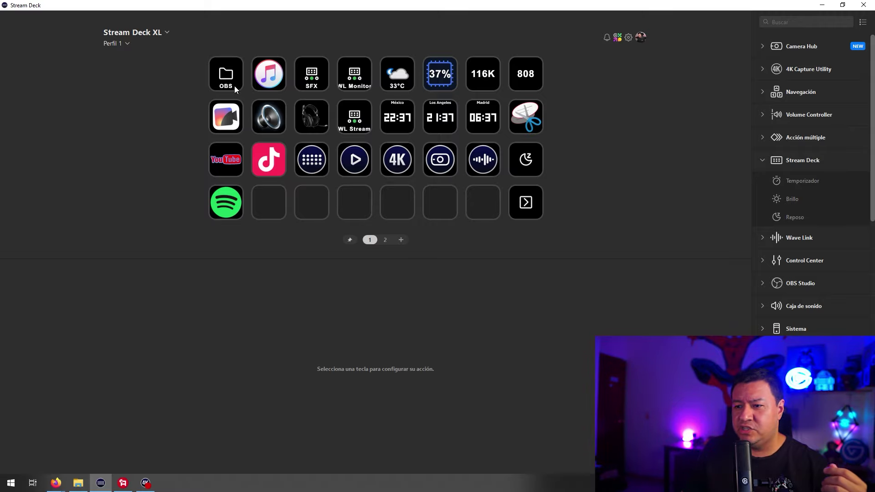
Look over the keys on page 2 and the contents of the OBS folder, returning to page 1.
left_click(385, 240)
left_click(372, 241)
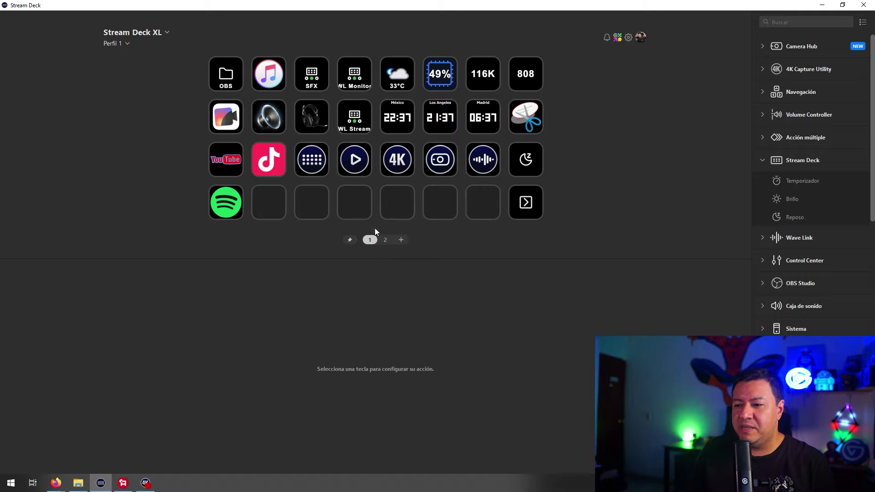
double_click(226, 73)
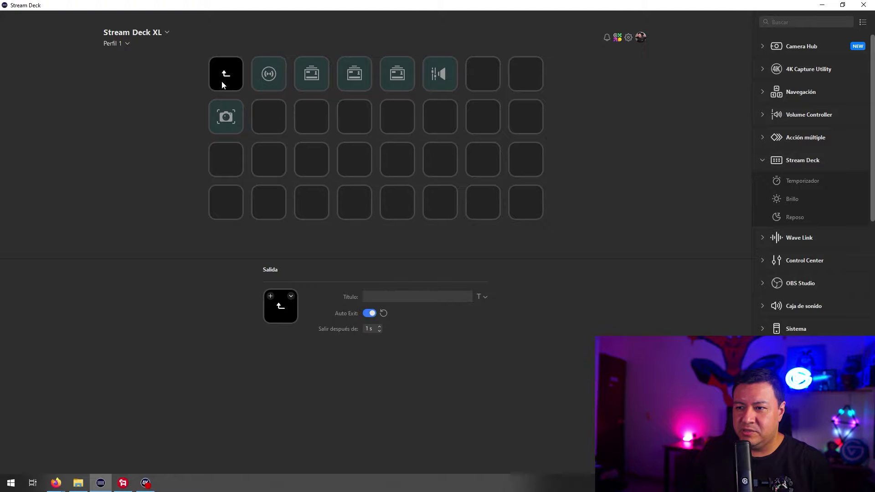
double_click(230, 70)
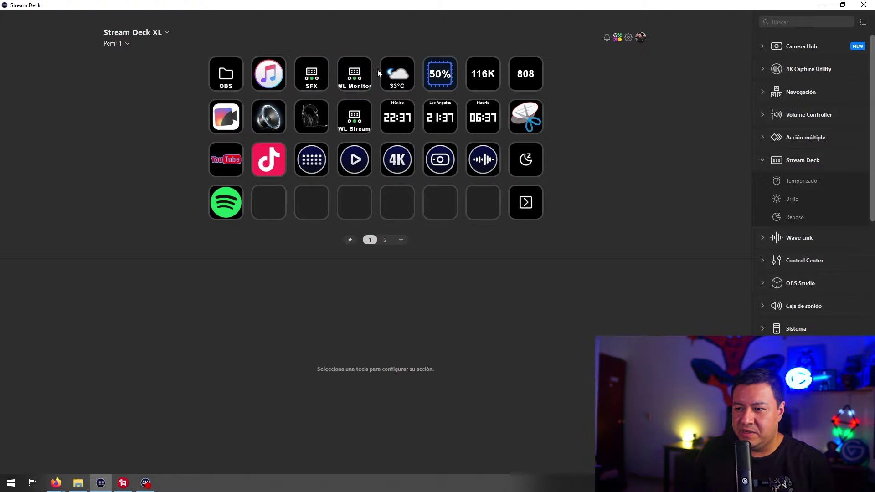
Pin the OBS folder key across all pages and add a third page to the profile.
right_click(229, 75)
left_click(247, 79)
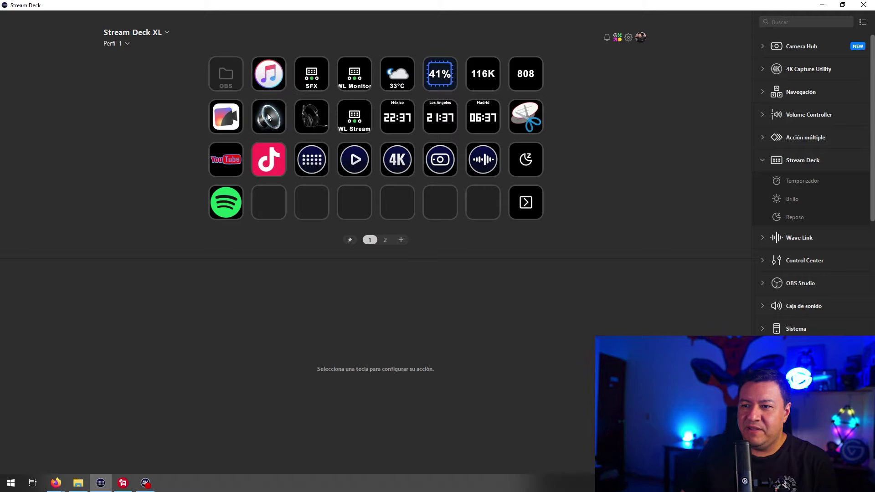
left_click(385, 240)
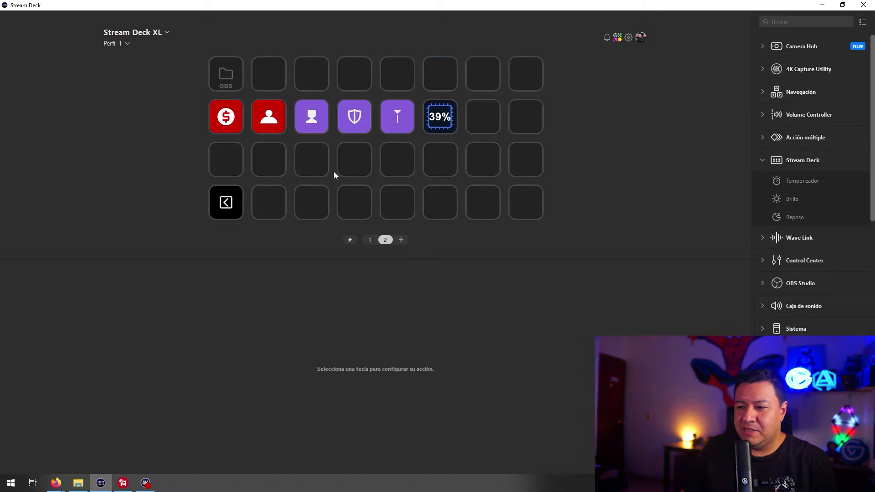
left_click(401, 240)
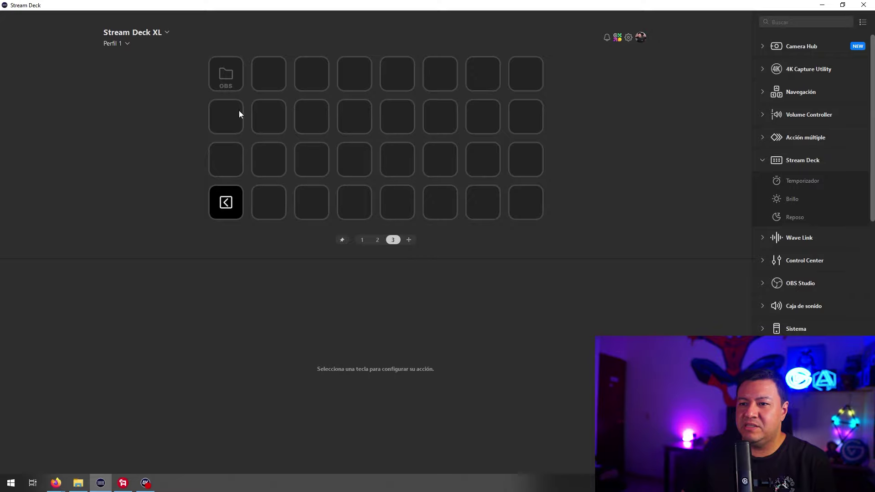
left_click(364, 242)
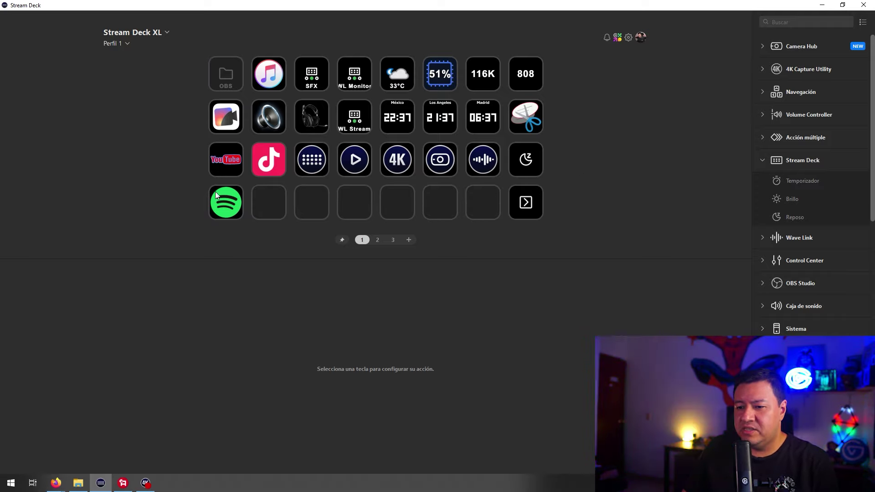
Pin the Spotify key on page 1 and move page 2's previous-page key to the second slot of the bottom row.
right_click(225, 209)
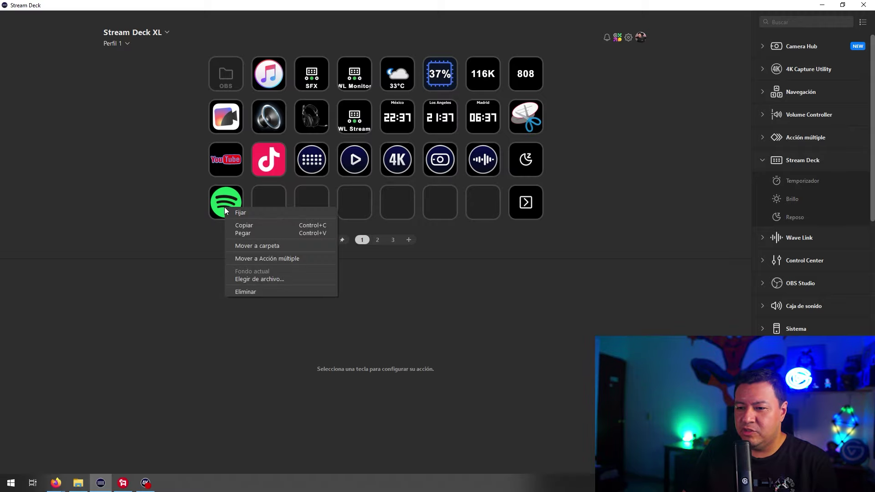
left_click(234, 211)
left_click(377, 240)
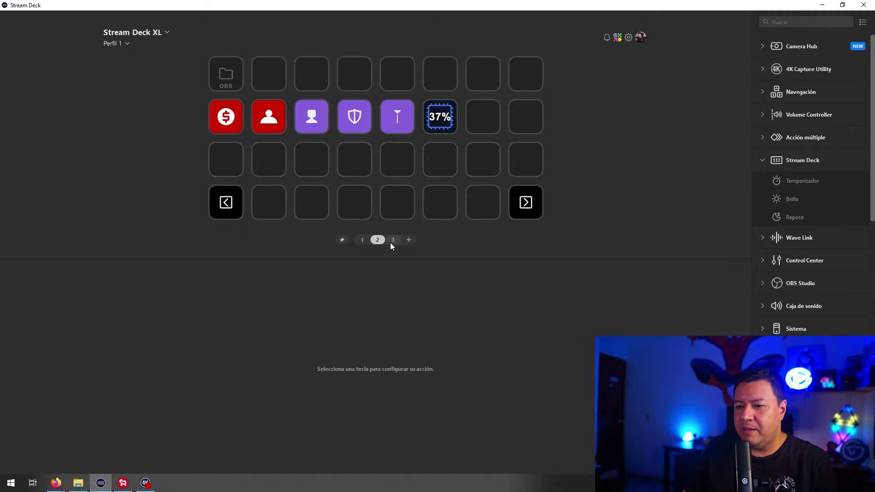
left_click_drag(232, 208, 269, 204)
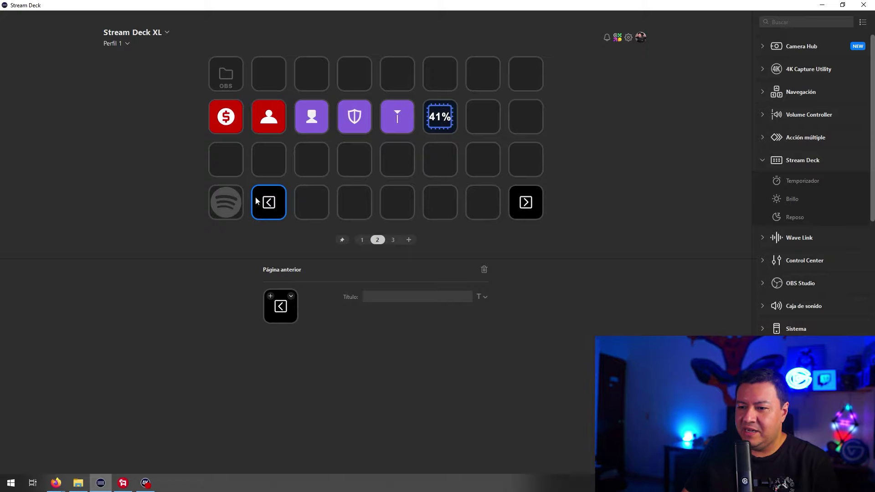
Move page 3's previous-page key off the pinned Spotify slot to the first slot of the third row.
left_click(392, 240)
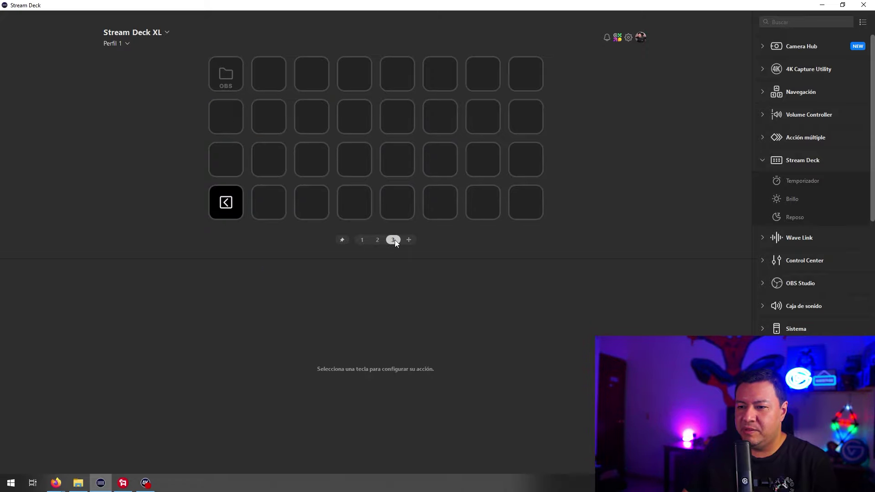
left_click_drag(228, 202, 270, 206)
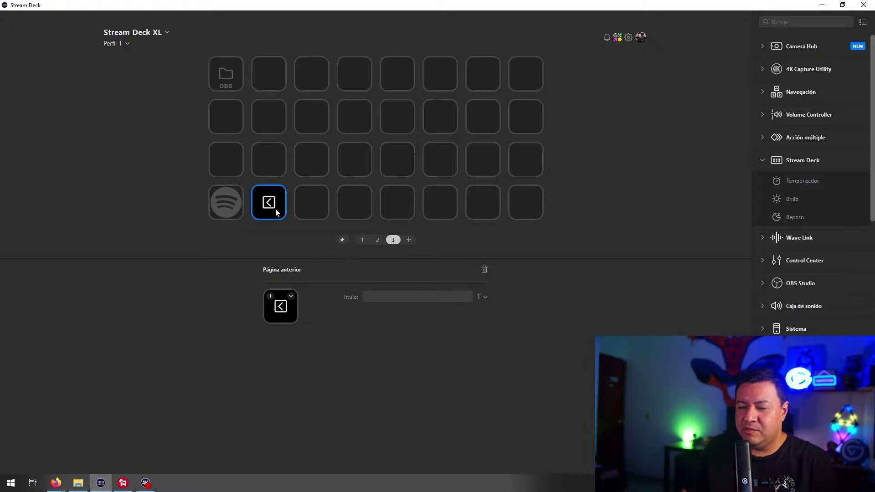
left_click_drag(275, 208, 238, 168)
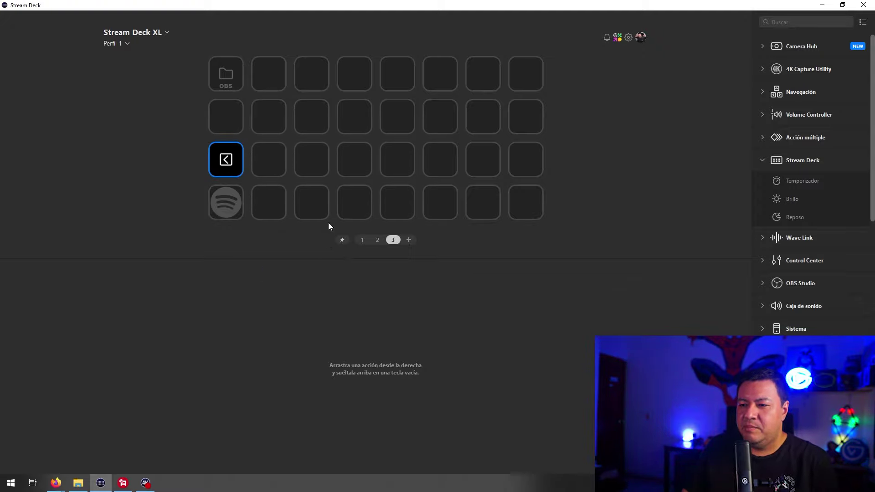
Unpin the Spotify key on page 1 and move the YouTube key to the third slot of the bottom row.
left_click(362, 240)
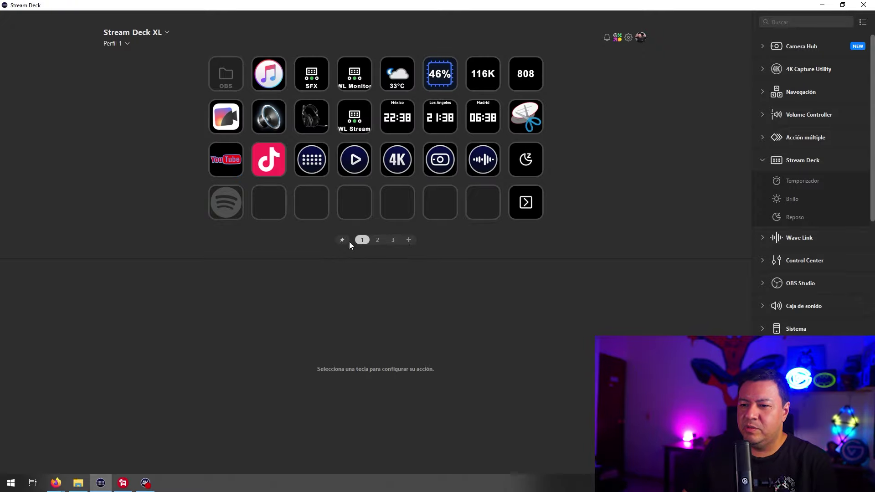
right_click(233, 202)
left_click(241, 201)
left_click_drag(221, 166, 311, 201)
Move the Spotify key to the first slot of the third row and pin it across all pages.
left_click_drag(225, 201, 226, 160)
right_click(236, 166)
left_click(249, 166)
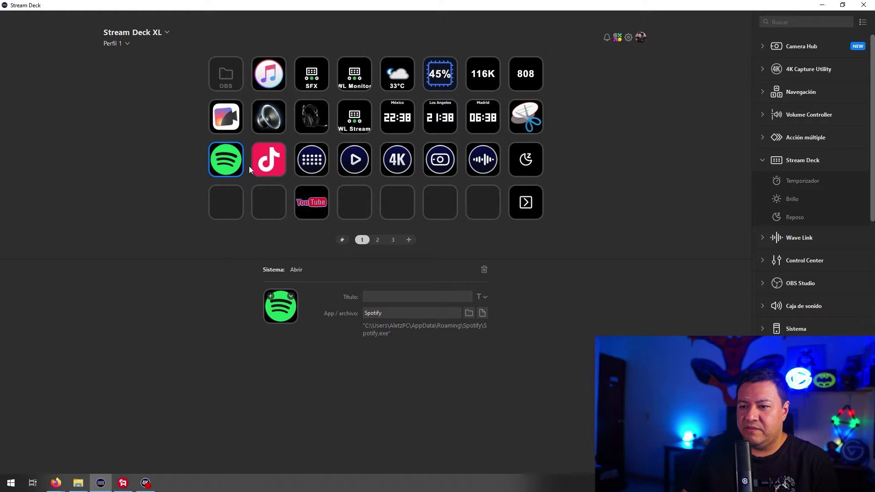
Move the previous-page key on page 3 to the first slot of the bottom row.
left_click(377, 239)
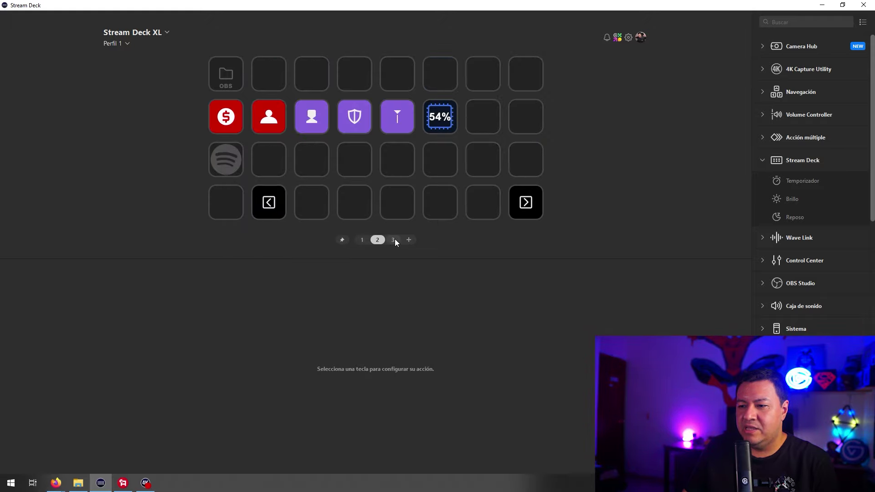
left_click(393, 240)
left_click_drag(226, 160, 231, 196)
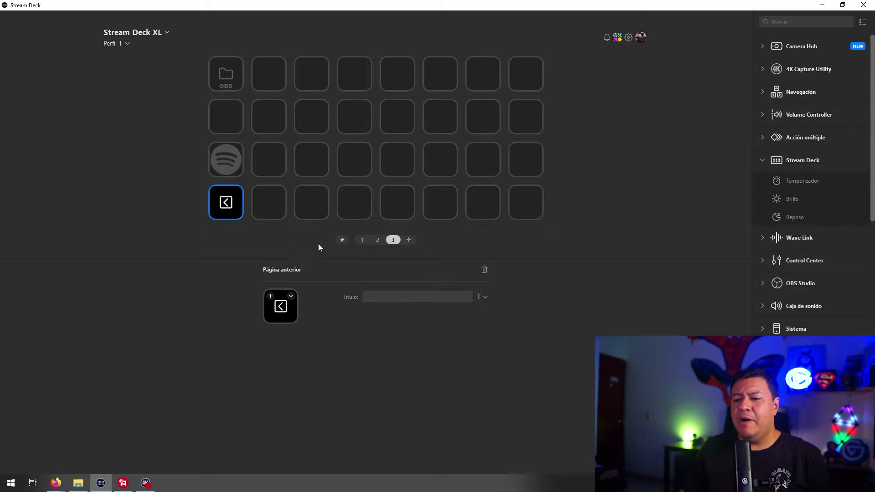
Examine the options offered for the pinned OBS folder key in the pinned keys view and on page 1.
left_click(342, 240)
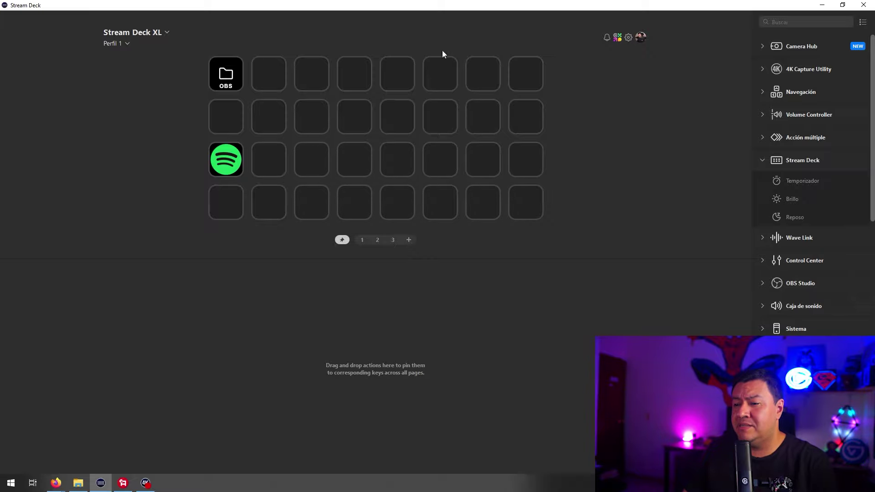
right_click(229, 77)
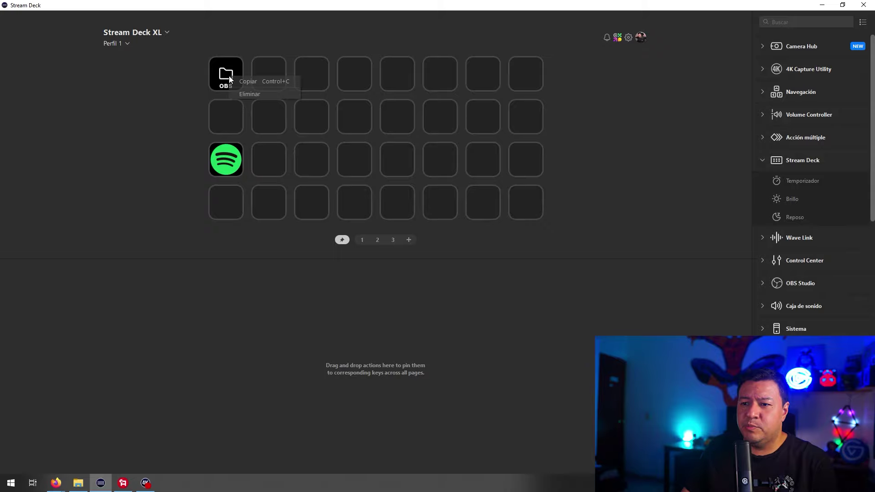
left_click(362, 240)
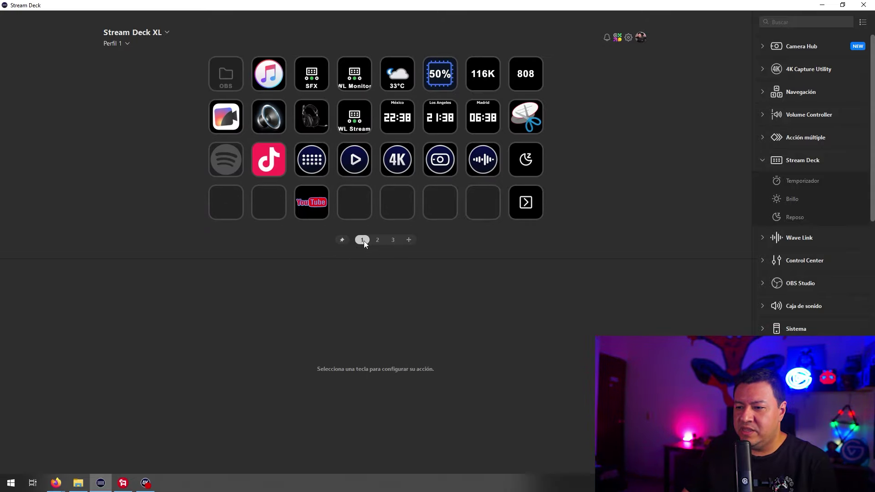
right_click(225, 76)
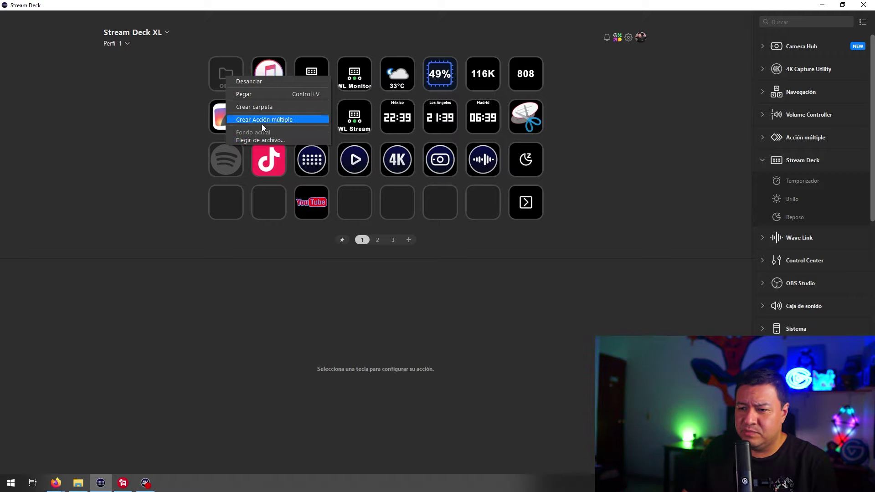
left_click(246, 51)
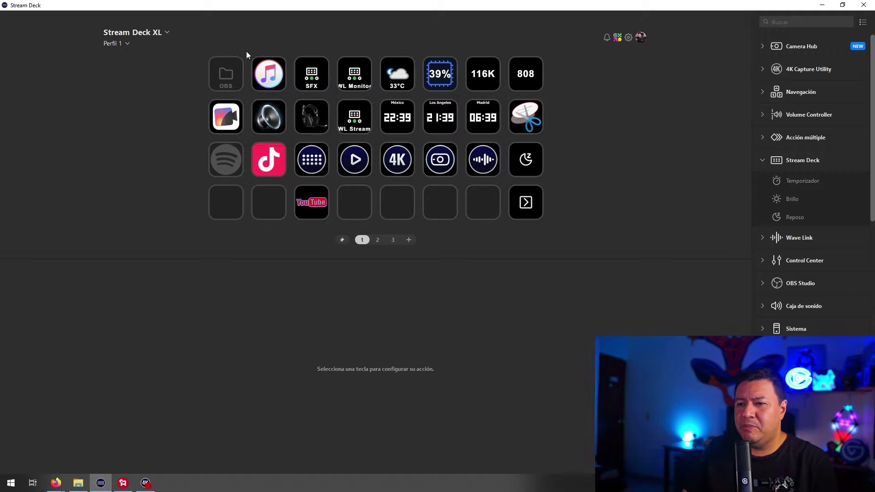
right_click(232, 76)
left_click(283, 45)
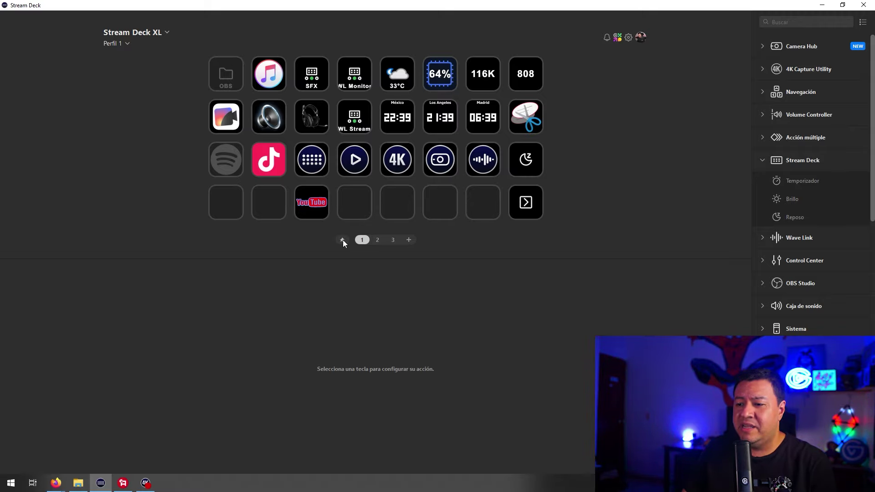
Compare the OBS folder key's editable settings in the pinned keys view with its placeholder on page 1.
left_click(229, 83)
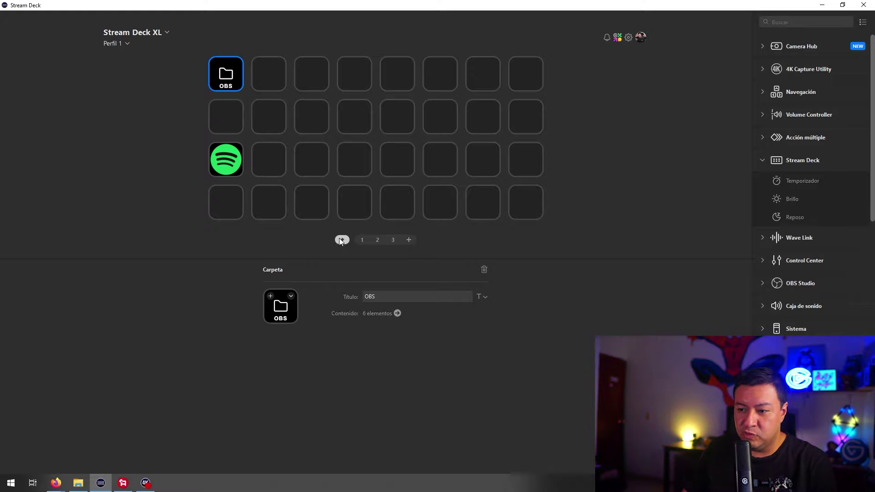
right_click(229, 83)
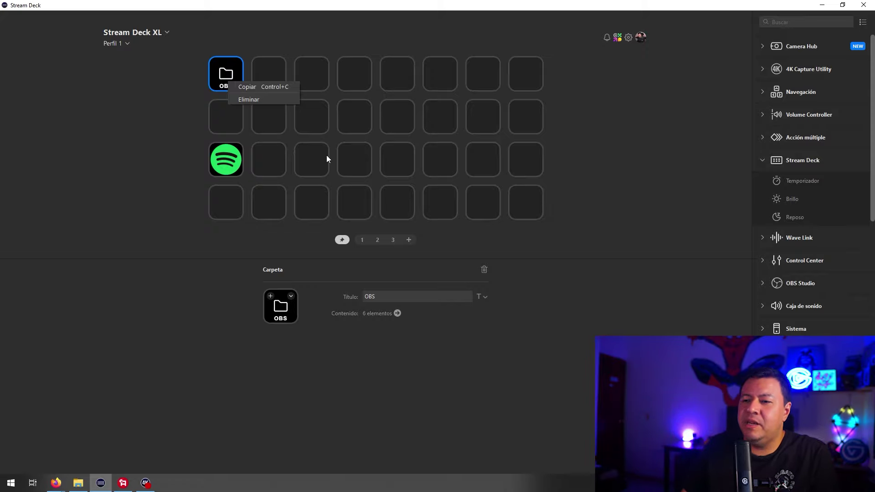
left_click(360, 240)
left_click(360, 241)
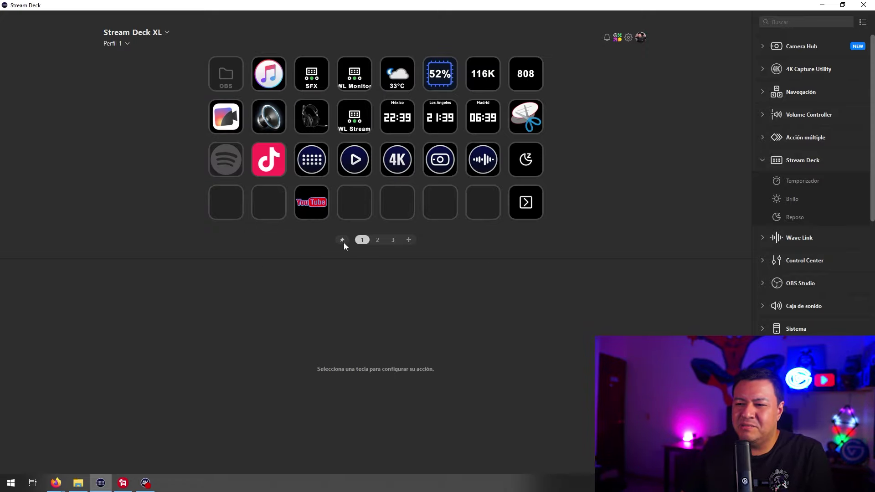
left_click(341, 240)
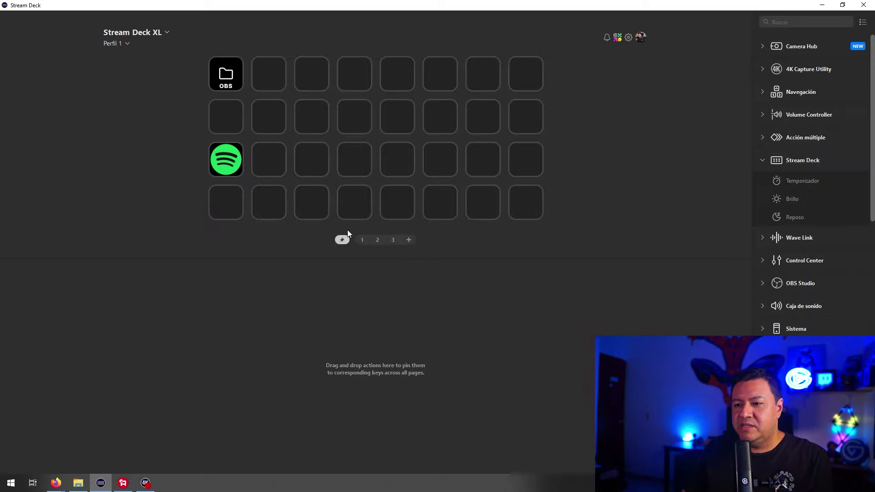
left_click(235, 68)
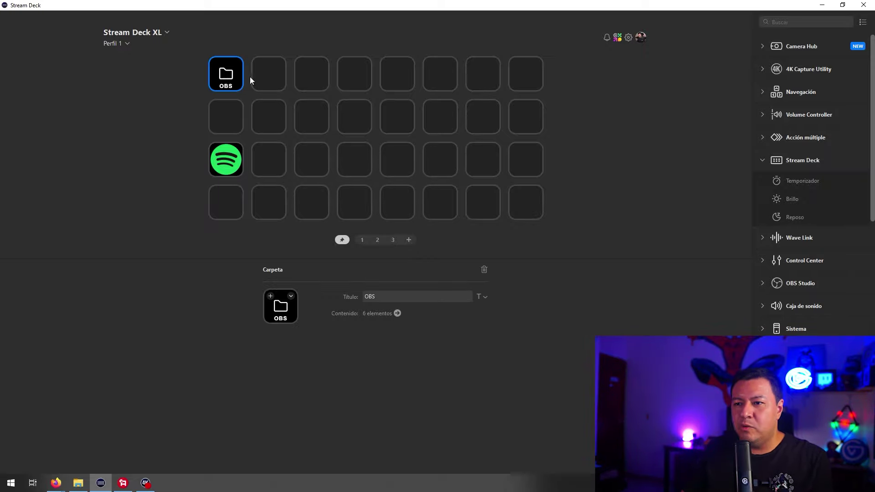
left_click(363, 240)
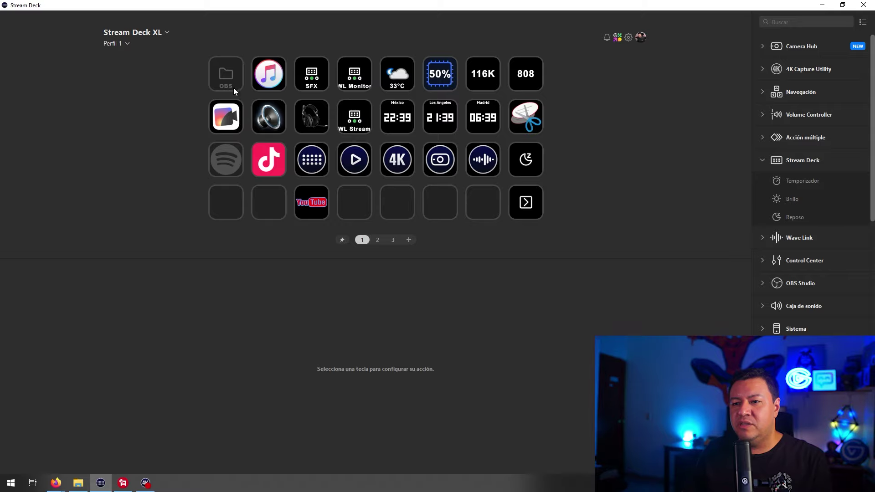
left_click(341, 240)
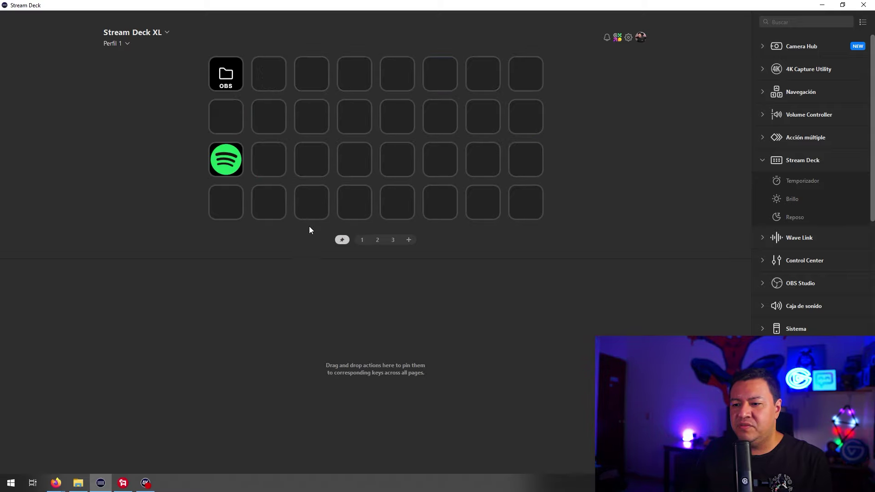
left_click(361, 240)
left_click(227, 69)
left_click(226, 69)
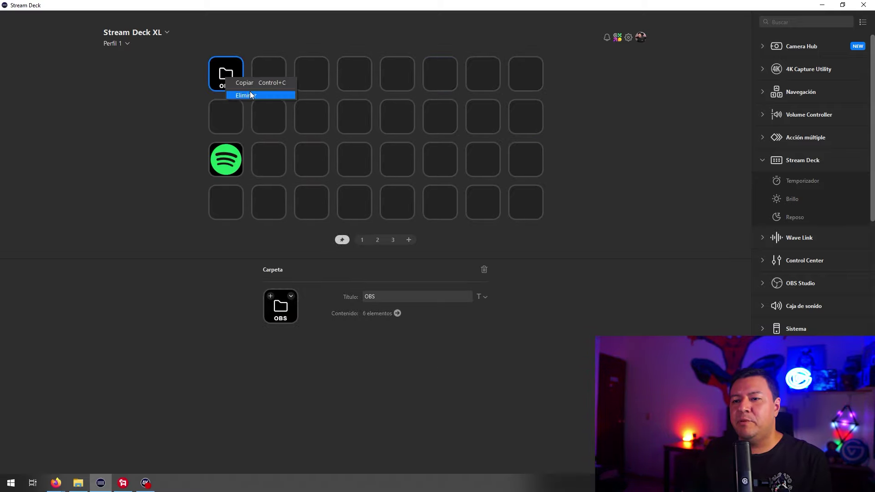
left_click(327, 42)
left_click(361, 240)
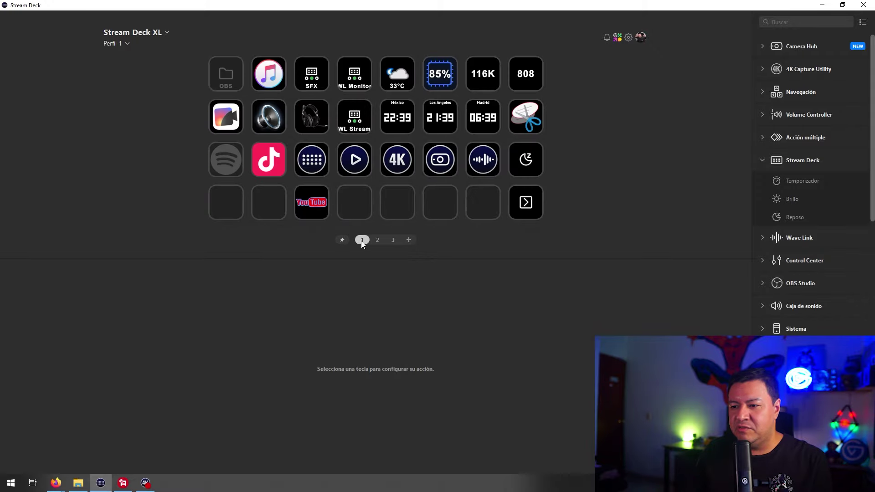
Check the actions offered for the pinned OBS folder placeholder on page 1.
right_click(236, 82)
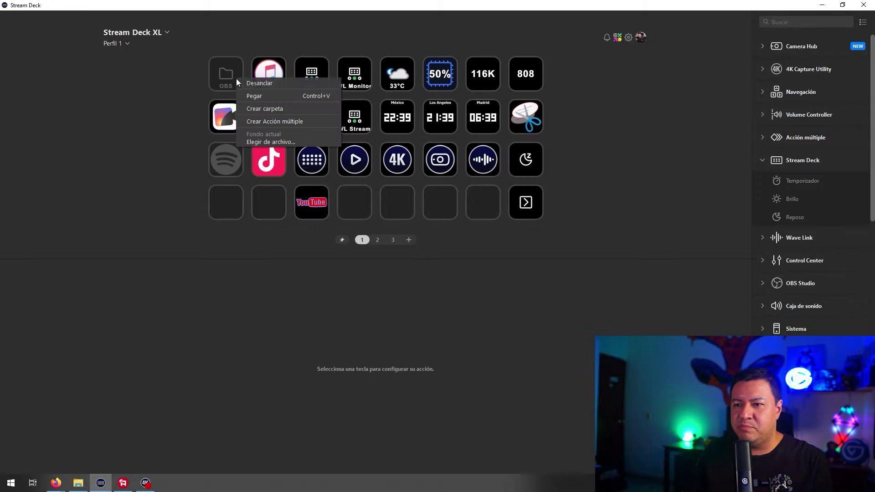
left_click(281, 96)
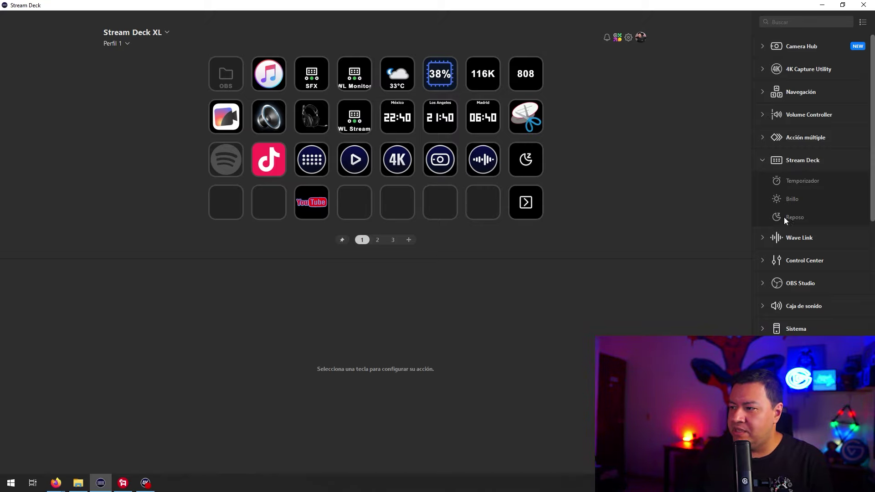
Examine the device choices in the settings of the Reposo sleep key on page 1.
left_click(530, 161)
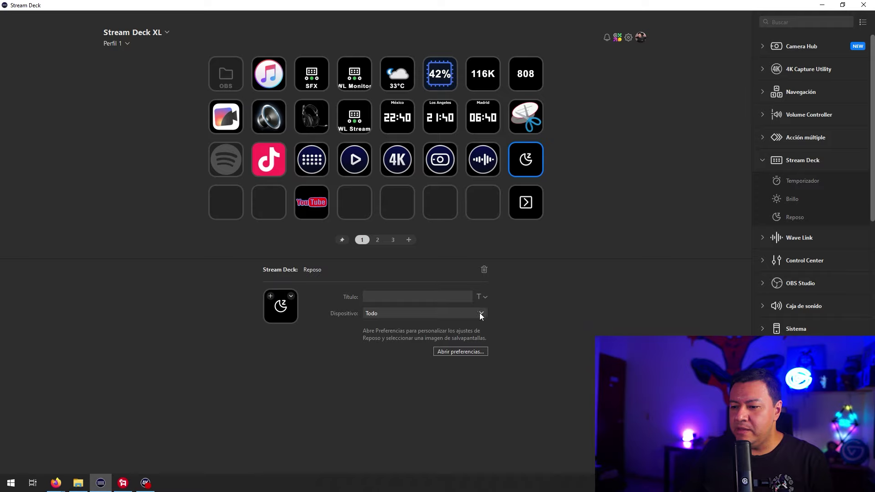
left_click(388, 315)
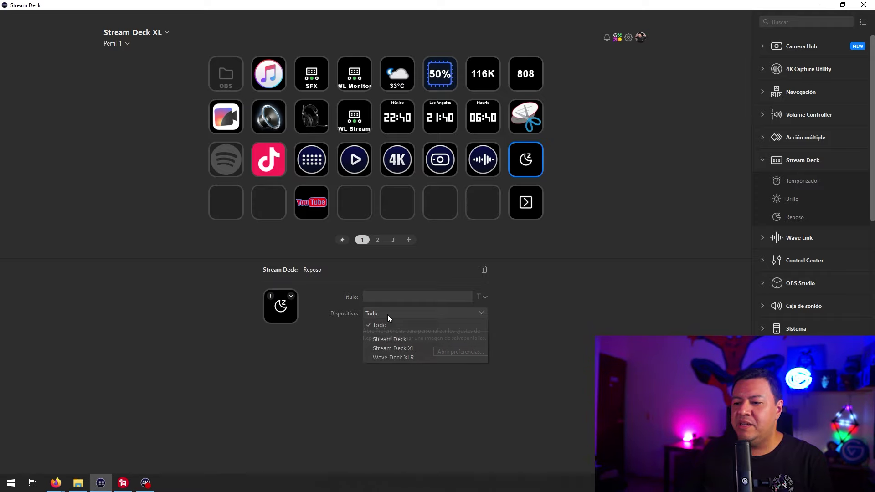
left_click(531, 182)
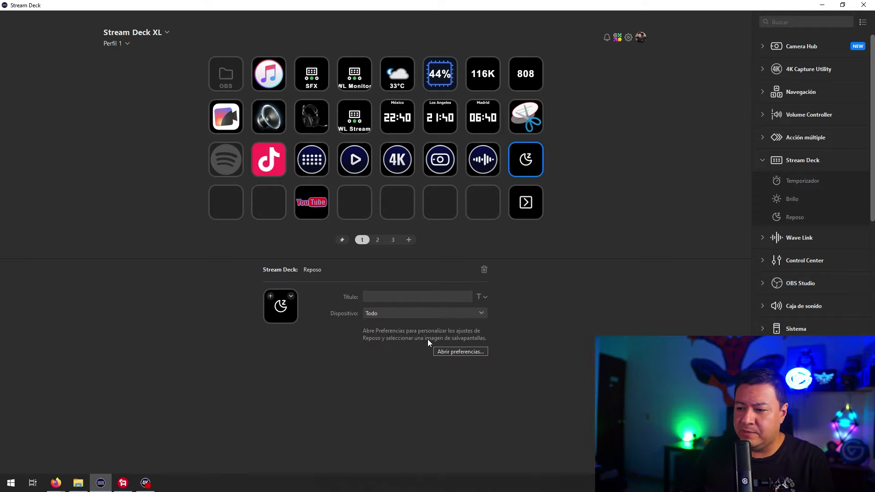
left_click(373, 314)
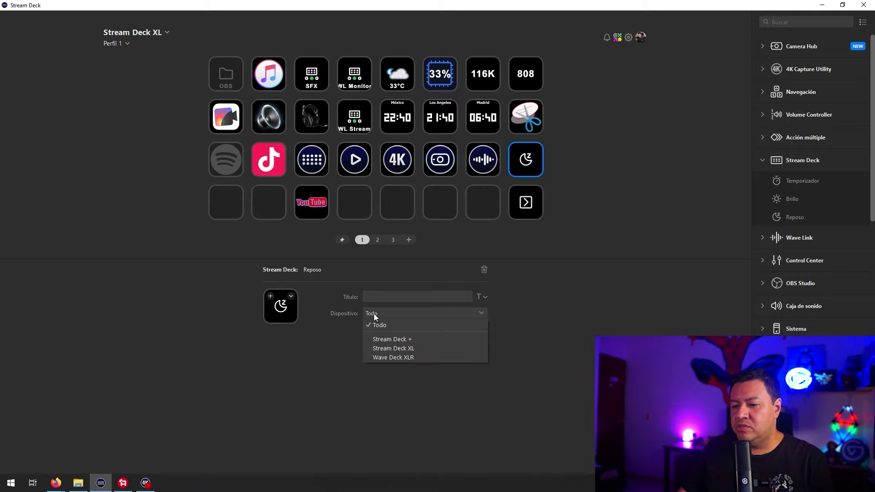
left_click(547, 319)
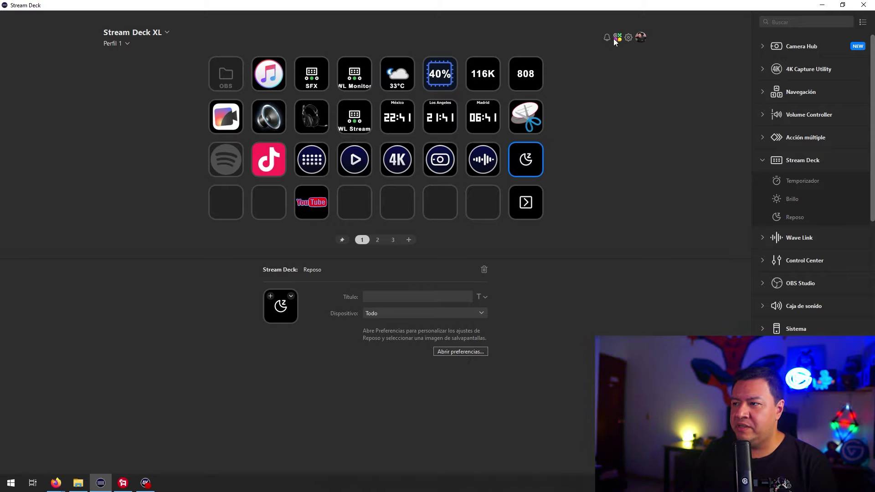
Examine the sleep delay choices for the Stream Deck XL in the device preferences.
left_click(627, 38)
left_click(304, 136)
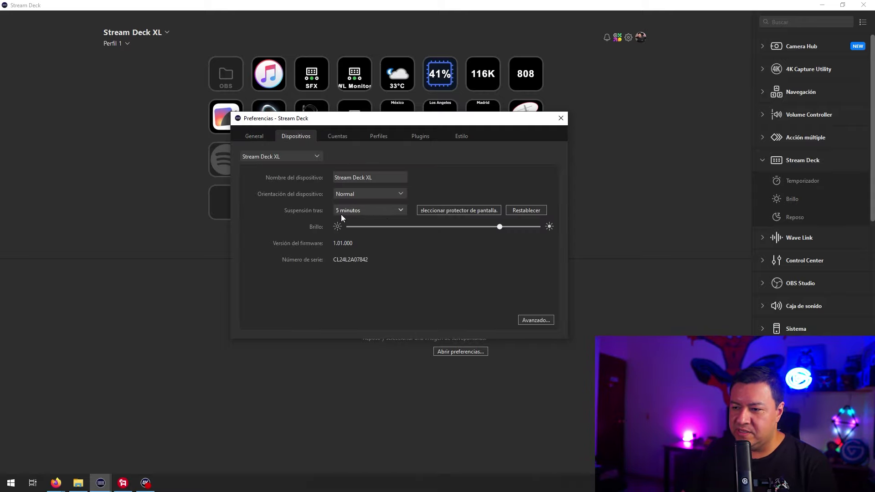
left_click(353, 211)
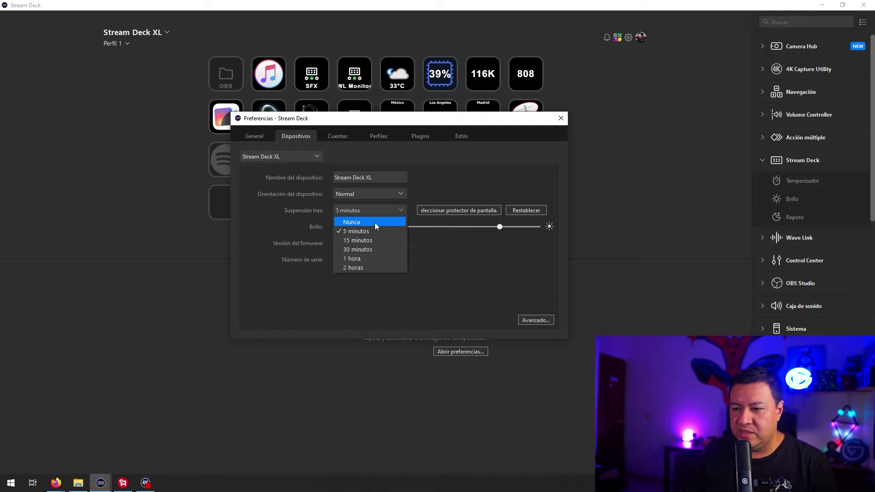
left_click(509, 178)
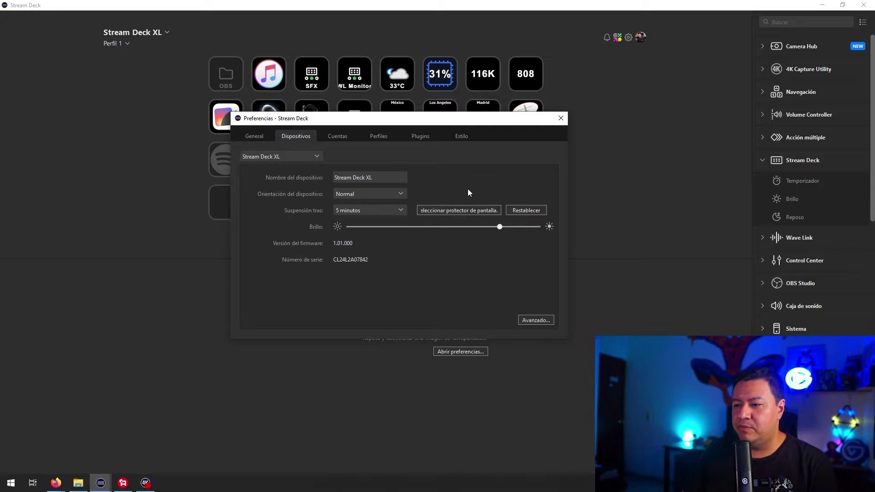
Load the animated monkey image as the Stream Deck XL screensaver, apply it as an animation and close the preferences.
left_click(461, 212)
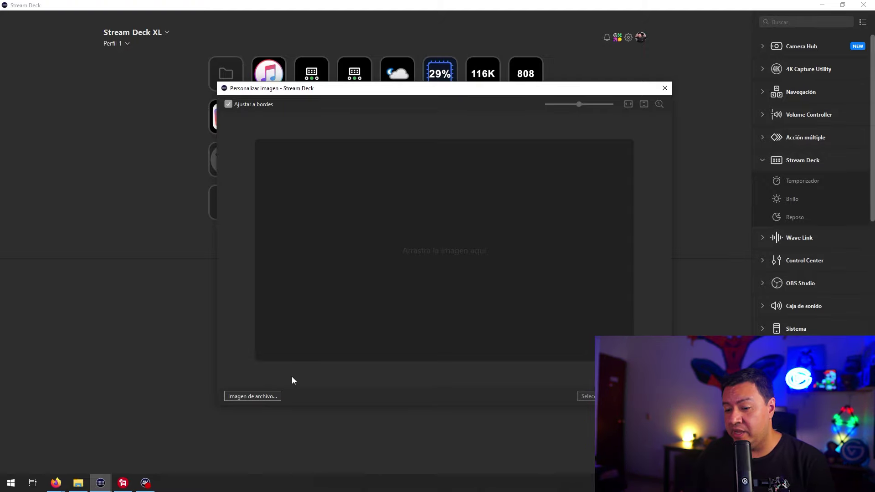
key("Return")
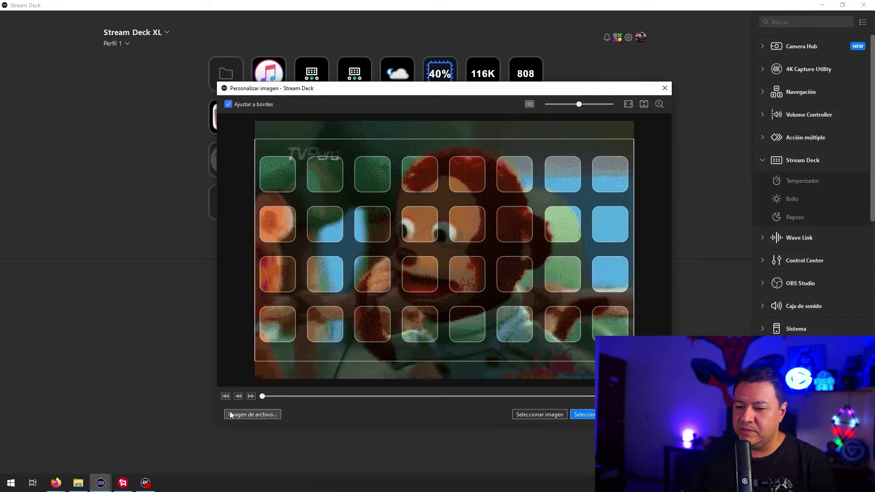
left_click_drag(263, 396, 416, 396)
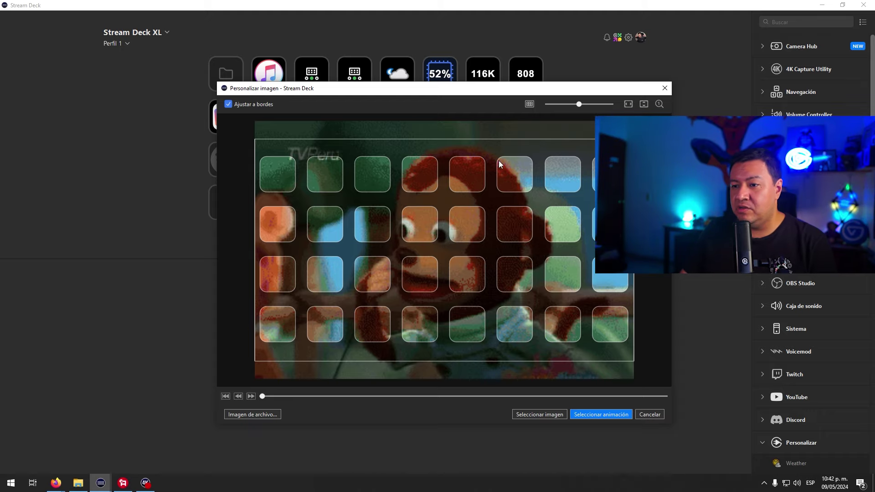
left_click(616, 417)
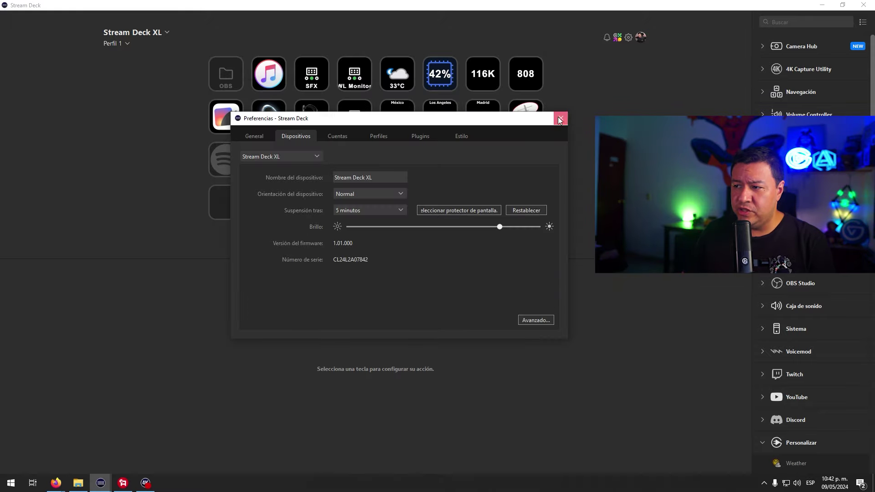
left_click(559, 230)
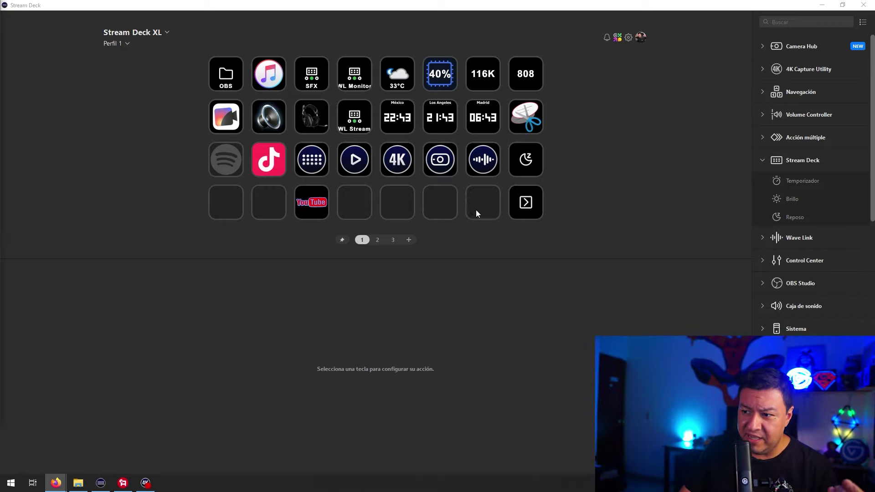
Set desktop.gif as the background of page 1, scaling the image slightly to fit the key grid.
right_click(483, 197)
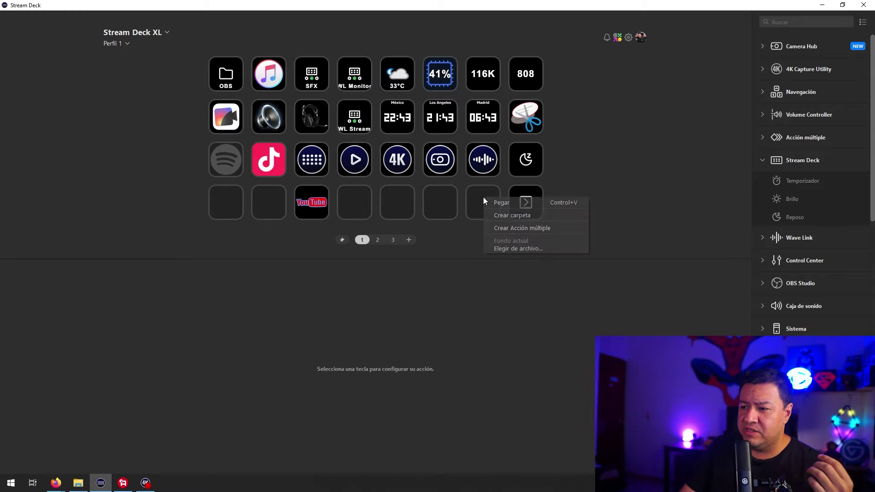
left_click(391, 161)
right_click(390, 161)
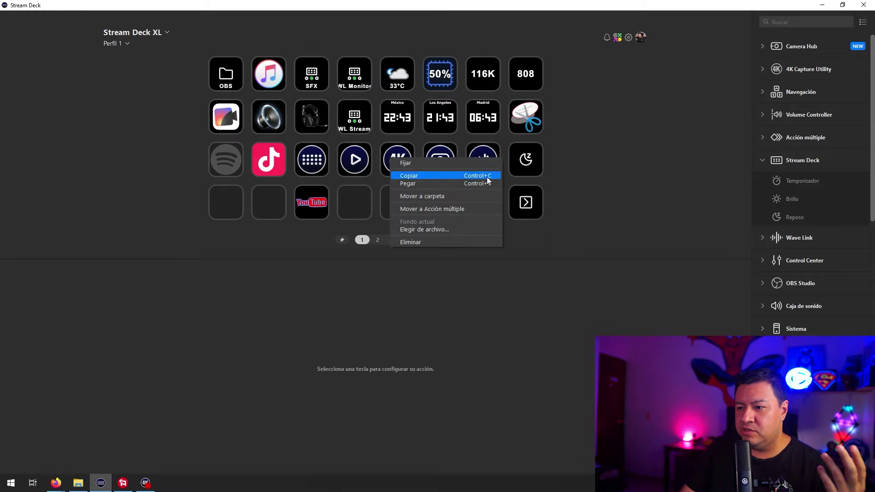
left_click(419, 230)
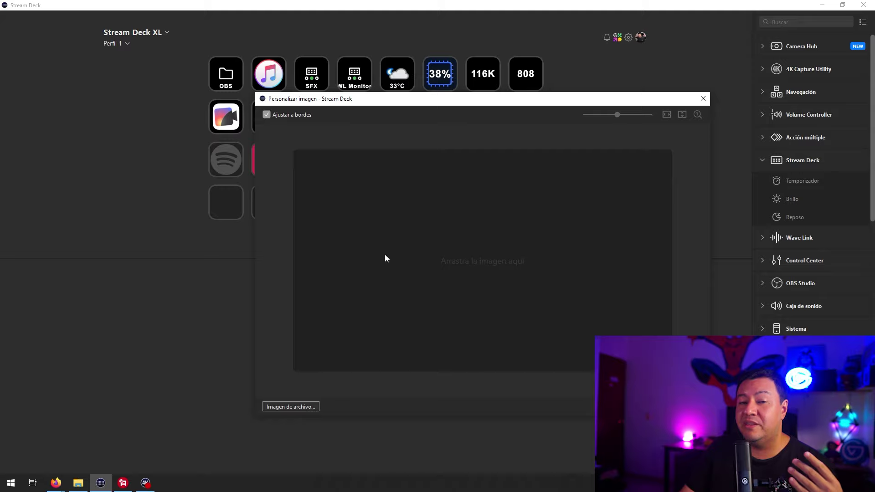
left_click(304, 406)
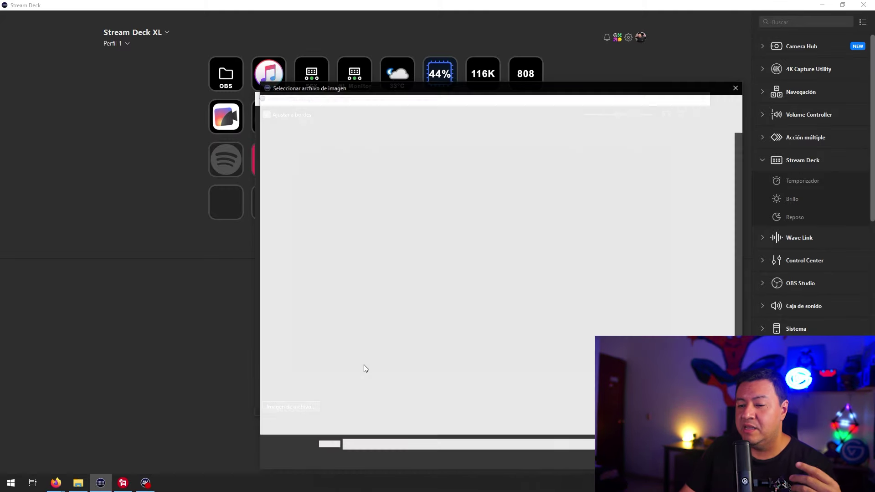
left_click(603, 276)
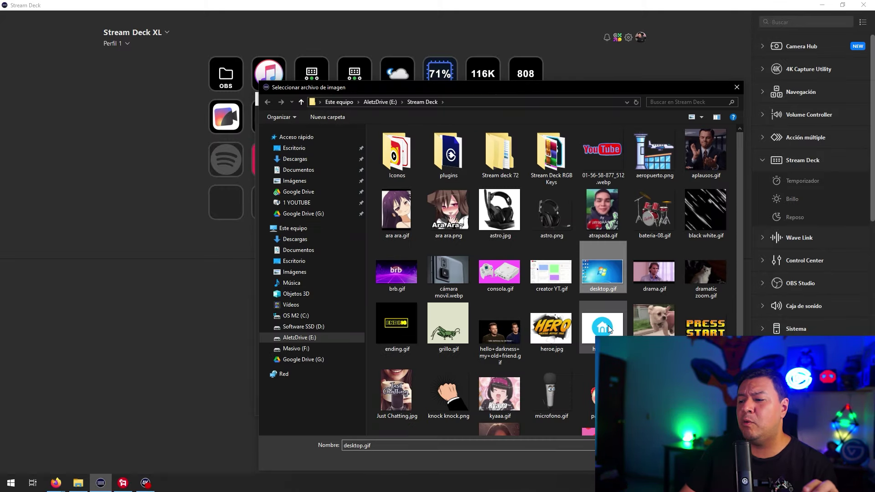
key("Return")
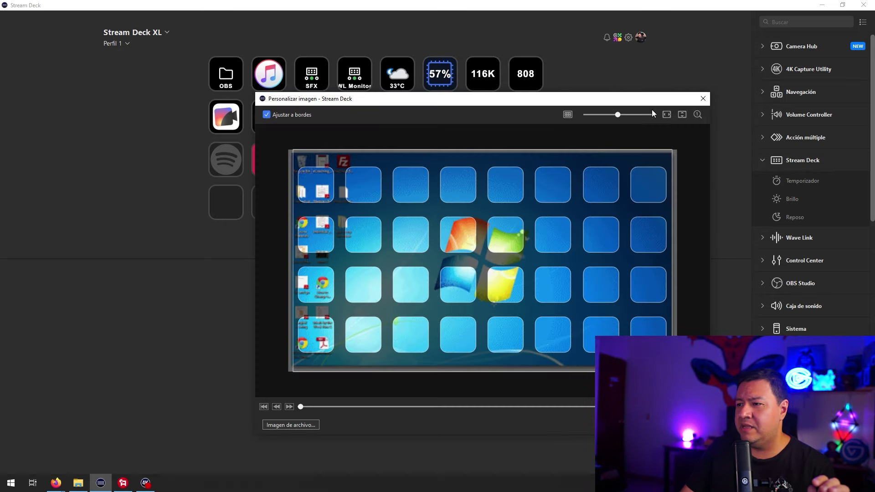
mouse_move(620, 116)
left_mouse_down()
mouse_move(609, 115)
mouse_move(618, 115)
left_mouse_up()
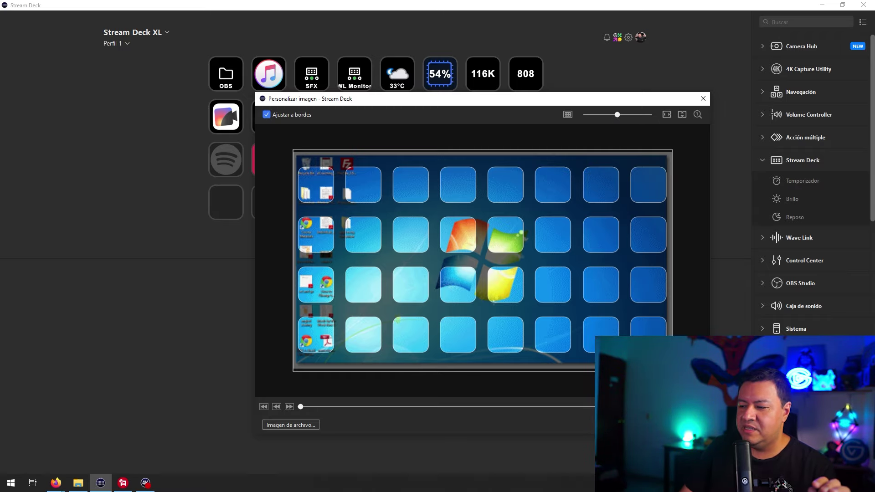
left_click(681, 424)
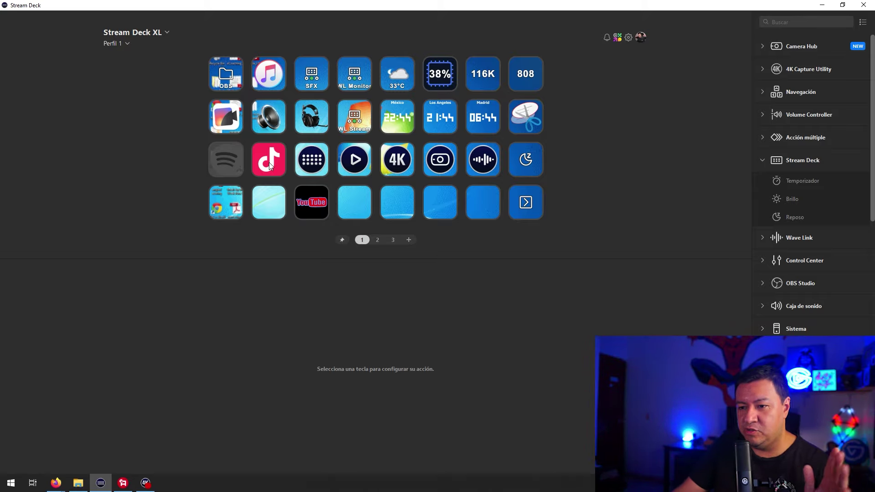
Check the backgrounds of pages 2 and 3 and the background options offered for an empty key on page 2.
left_click(377, 240)
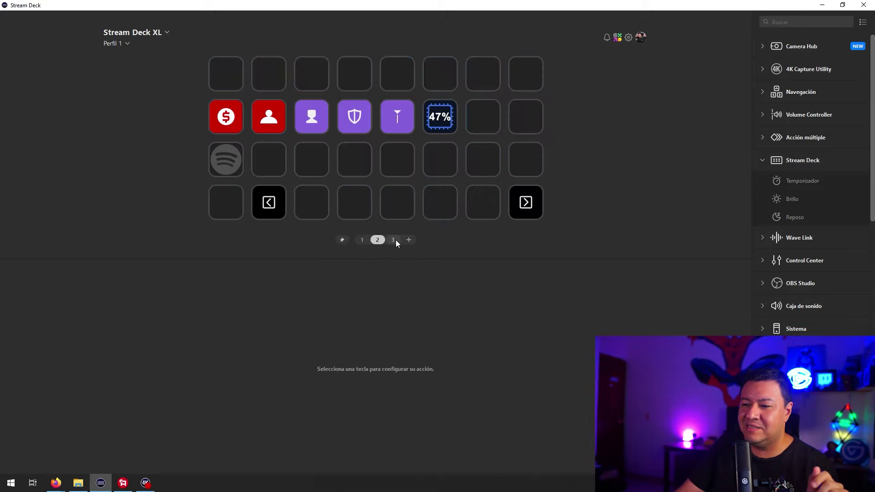
left_click(393, 241)
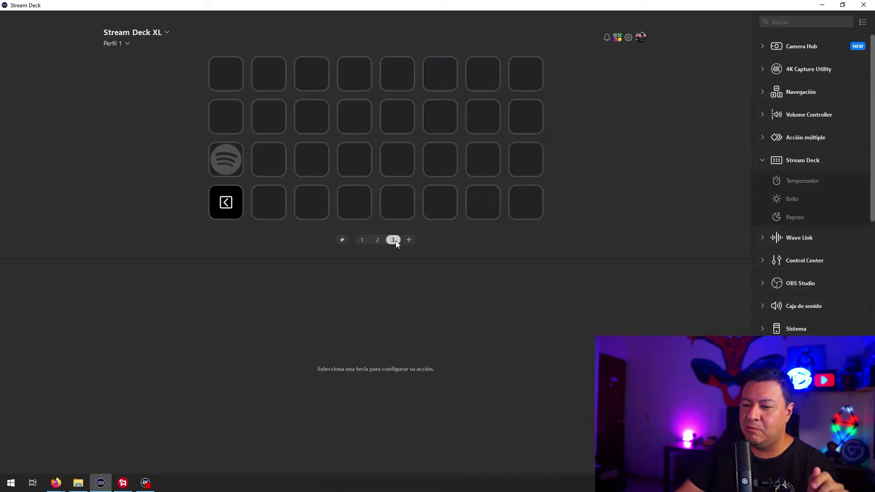
left_click(363, 239)
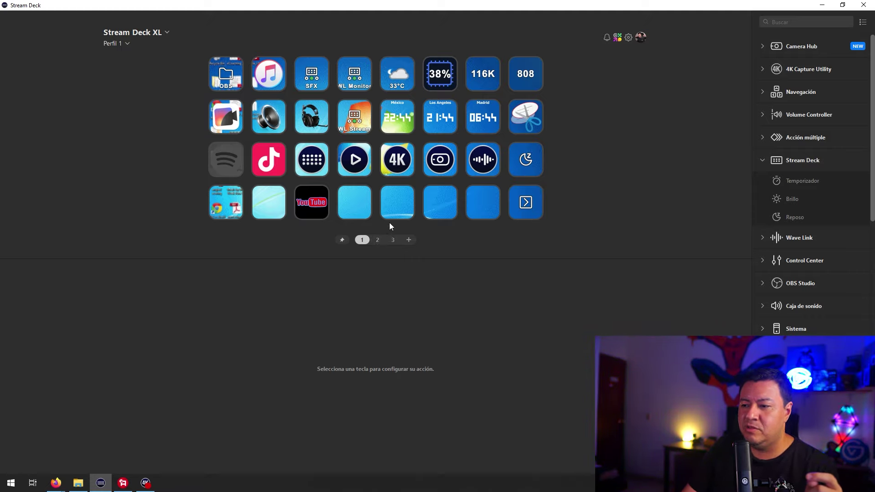
left_click(377, 240)
right_click(399, 200)
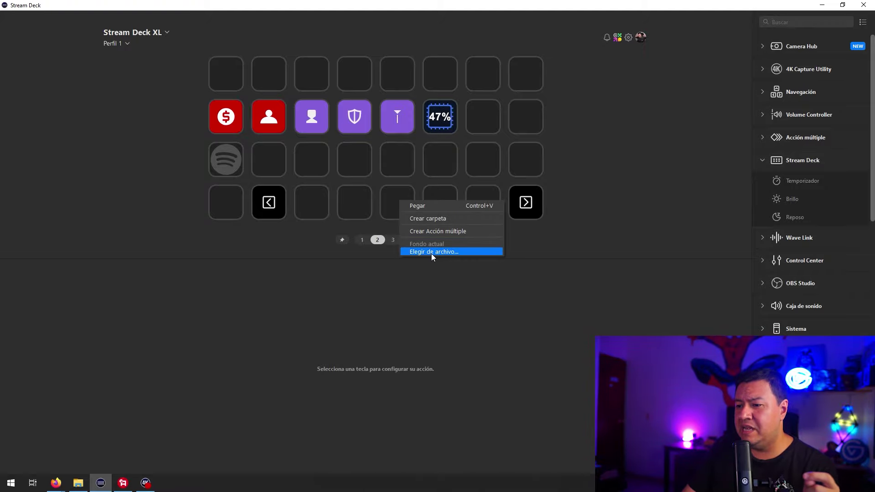
Make page 1's current background the default background of the whole profile.
left_click(362, 239)
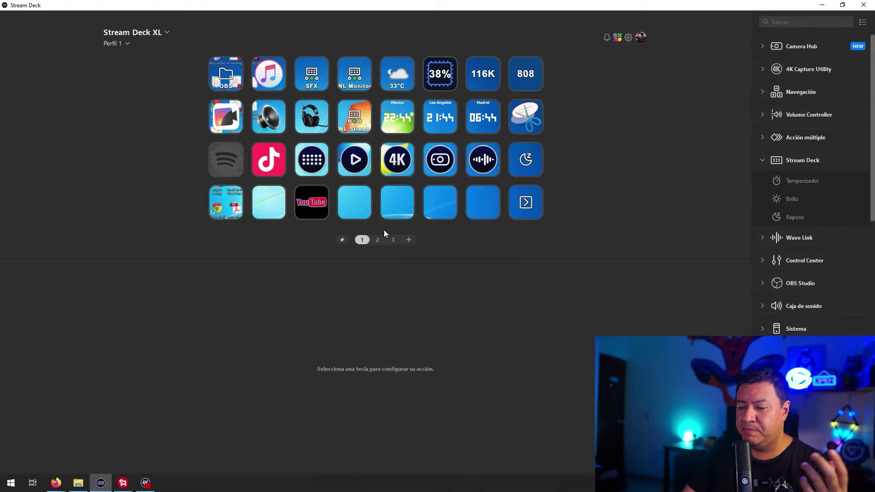
right_click(399, 204)
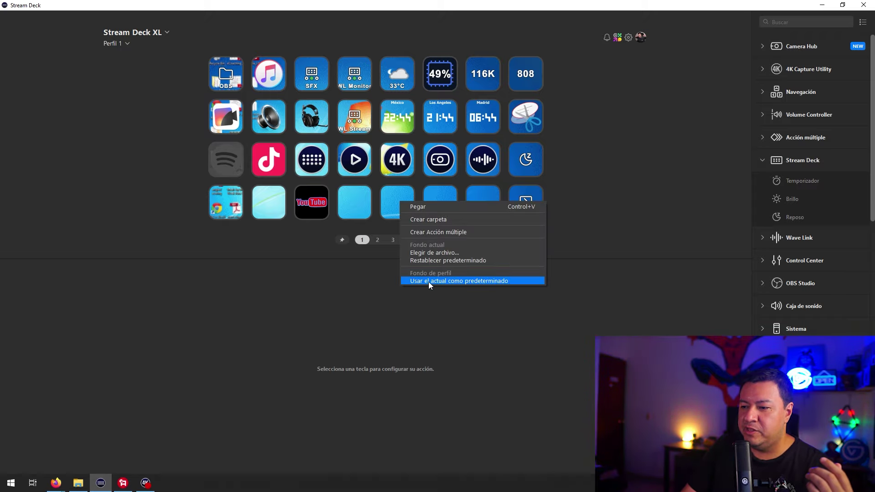
left_click(460, 281)
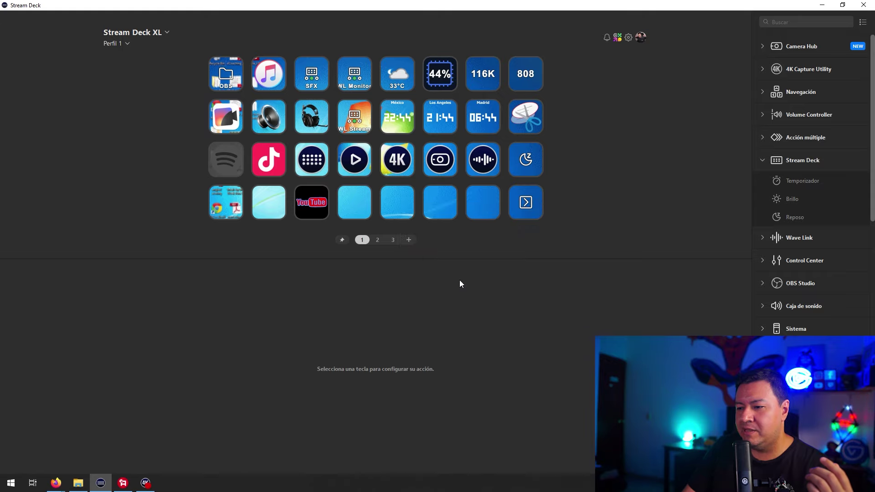
Check the default background on pages 2 and 3 and inside the OBS folder, returning to page 1.
left_click(380, 240)
left_click(394, 240)
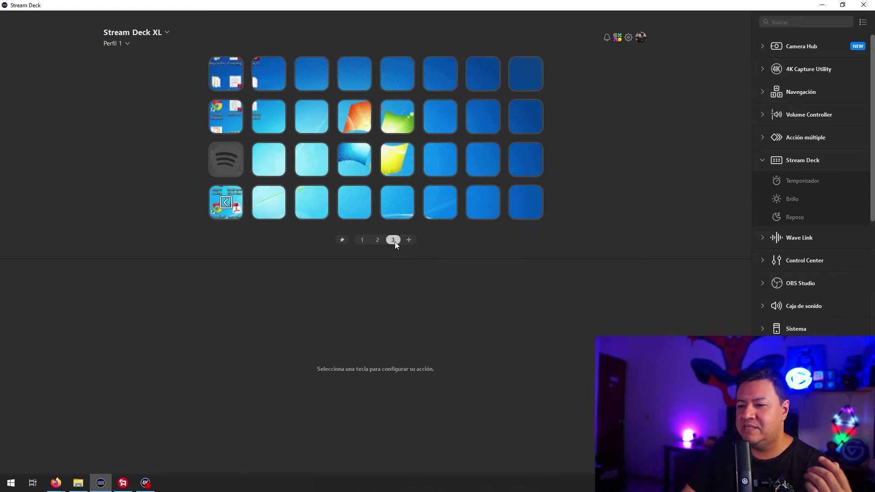
left_click(364, 239)
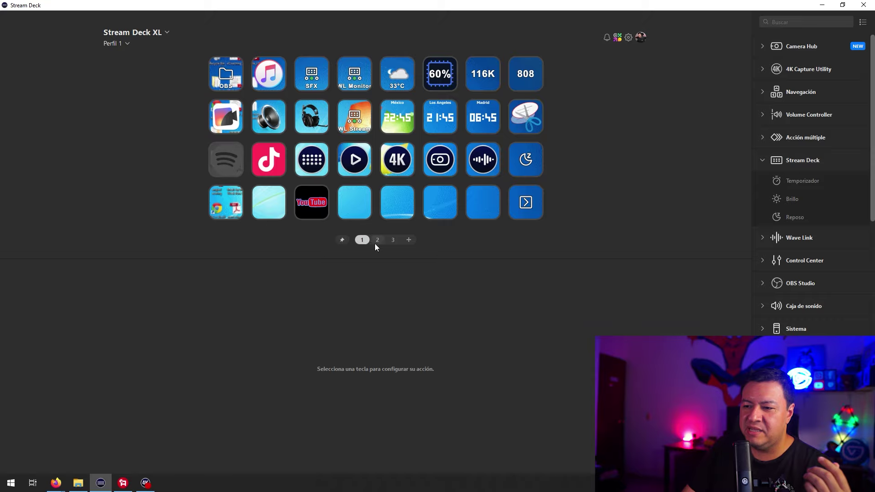
left_click(377, 240)
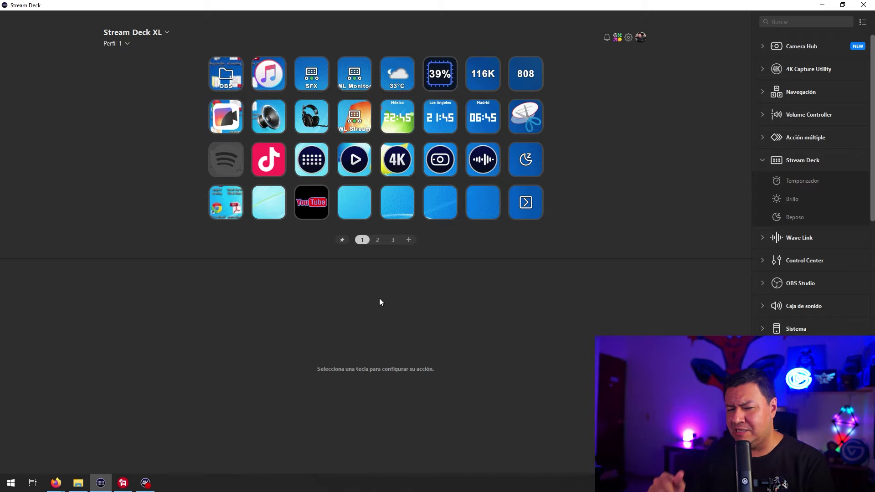
double_click(227, 75)
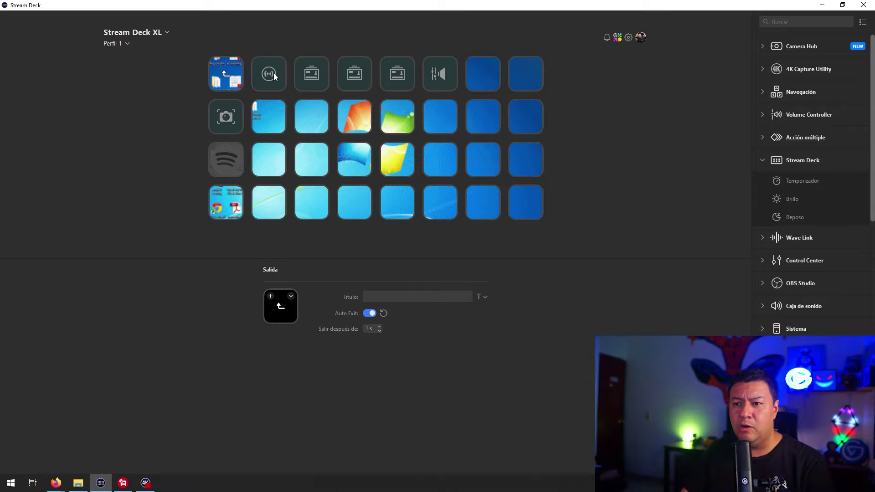
double_click(221, 76)
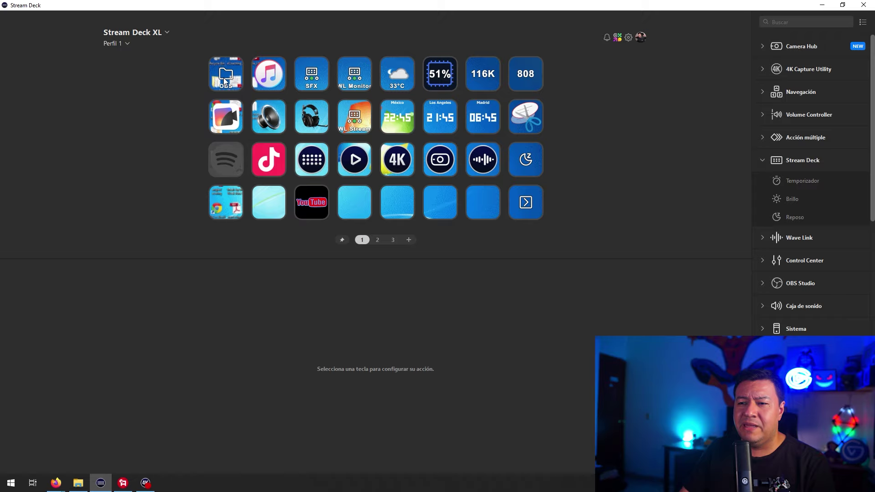
Copy the OBS folder from page 1 and paste it as a new page at the end of the profile.
right_click(223, 77)
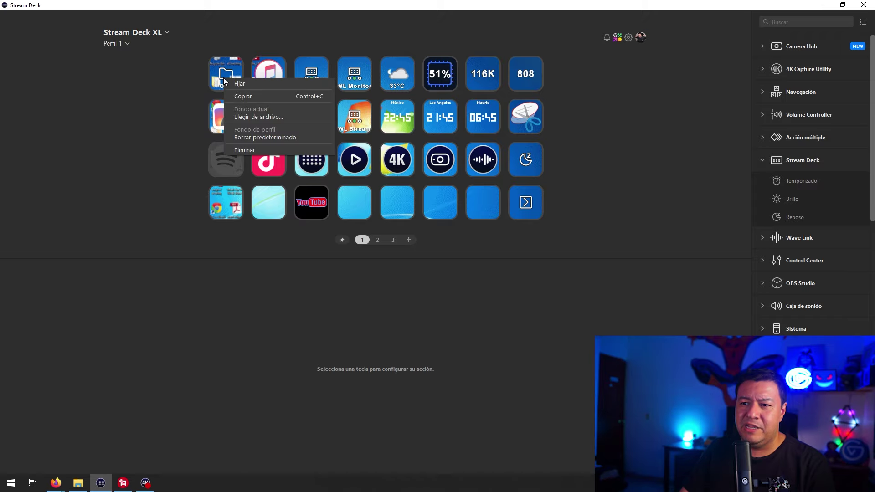
left_click(266, 97)
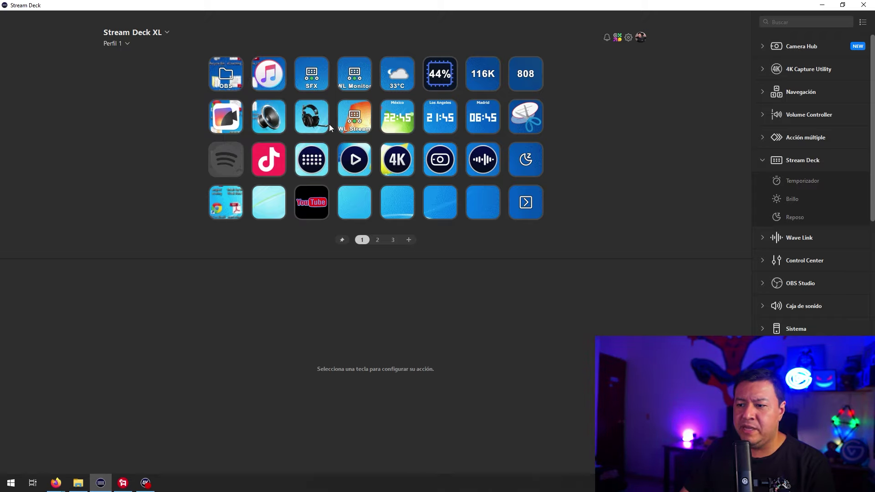
right_click(405, 241)
left_click(419, 248)
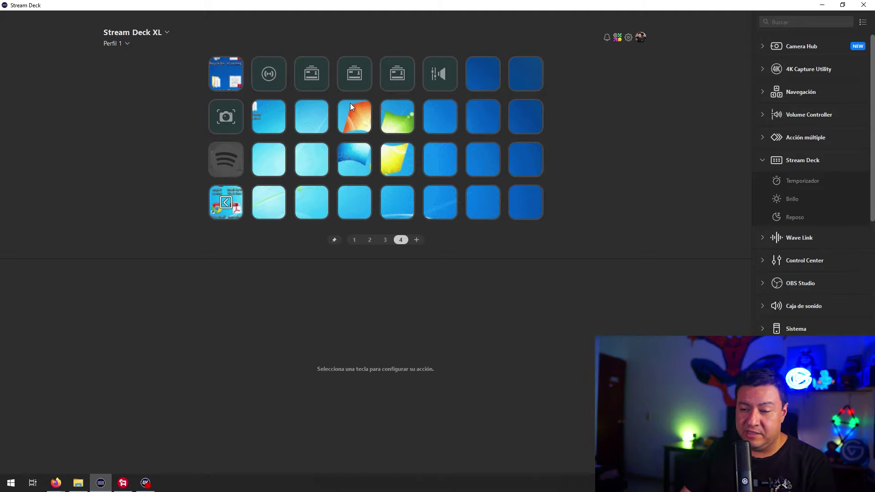
Copy page 2 and paste it as a folder onto the empty key beside the YouTube key on page 1.
left_click(367, 240)
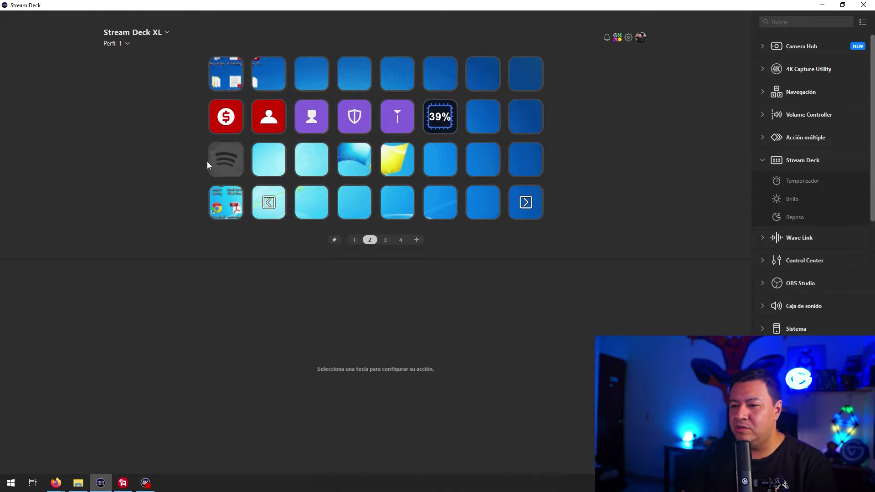
right_click(369, 242)
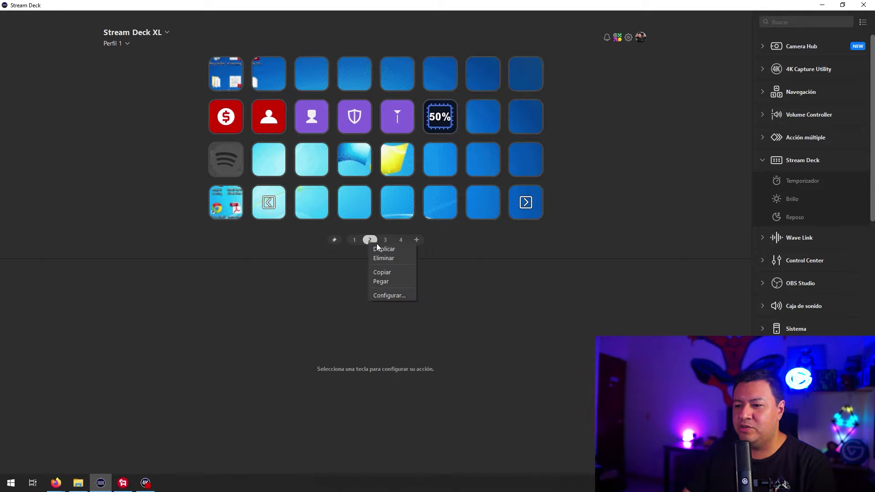
left_click(389, 272)
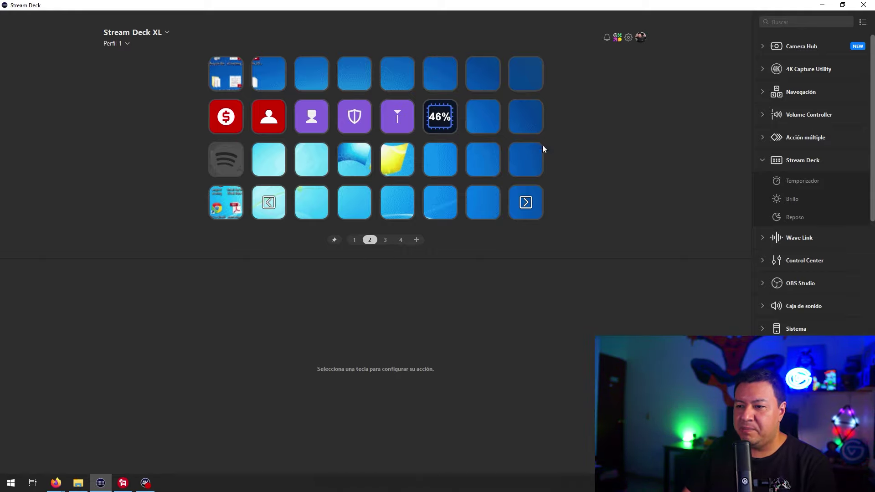
left_click(355, 239)
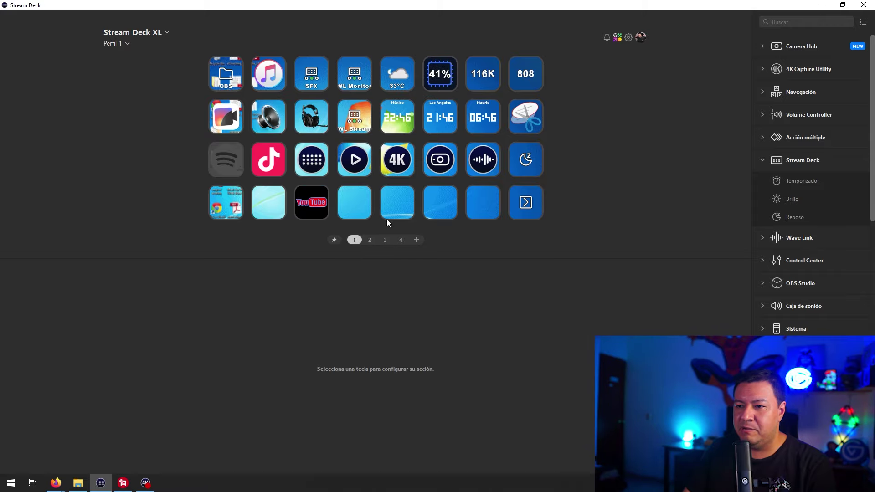
left_click(358, 199)
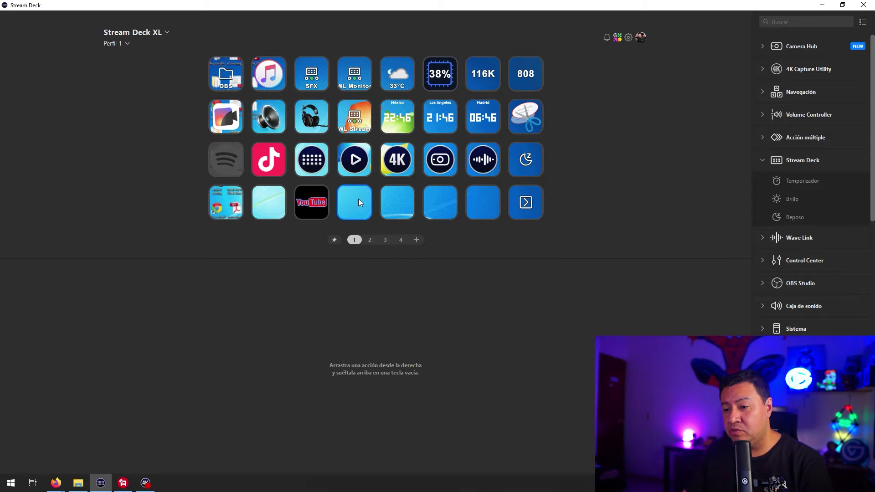
right_click(358, 199)
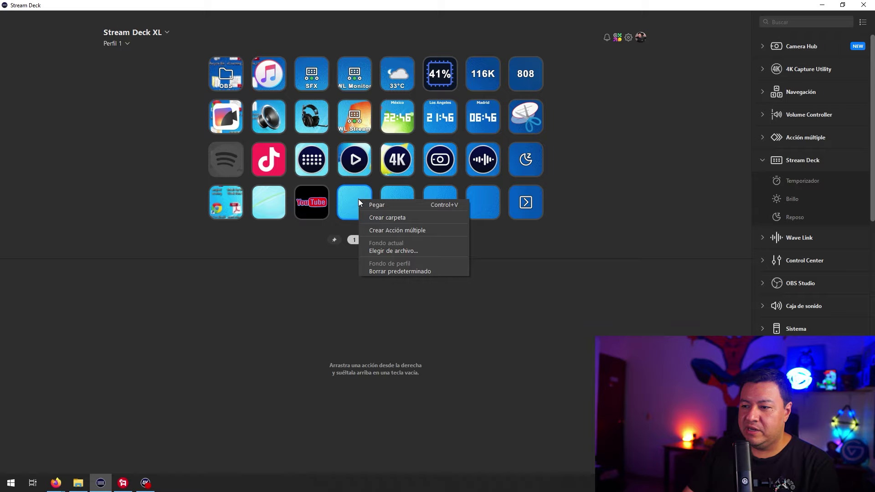
left_click(365, 204)
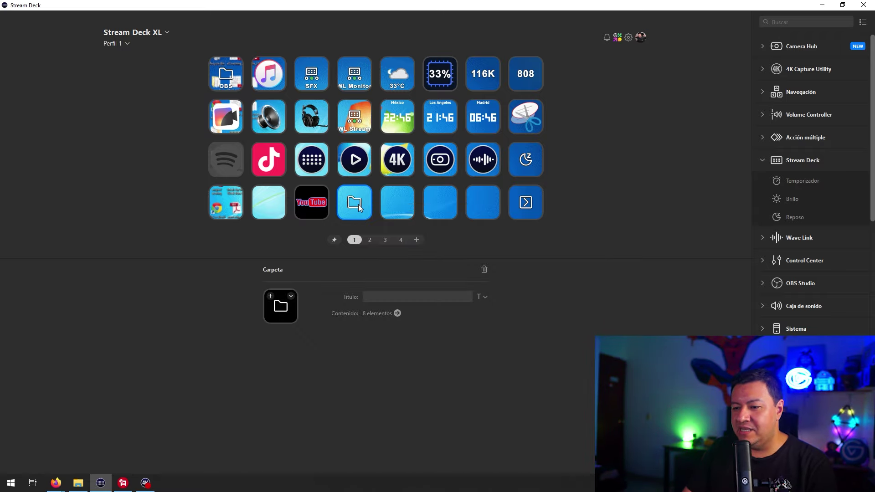
Check the contents of the pasted folder, exit it and switch to page 2.
double_click(359, 207)
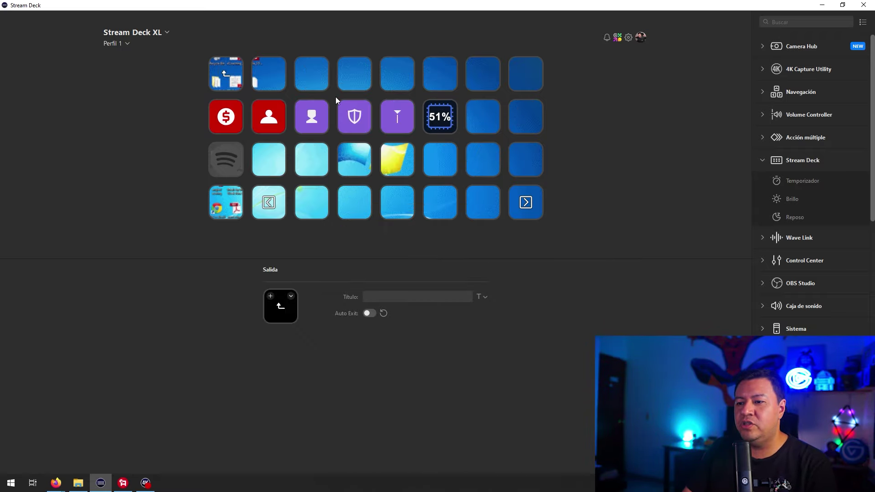
double_click(225, 75)
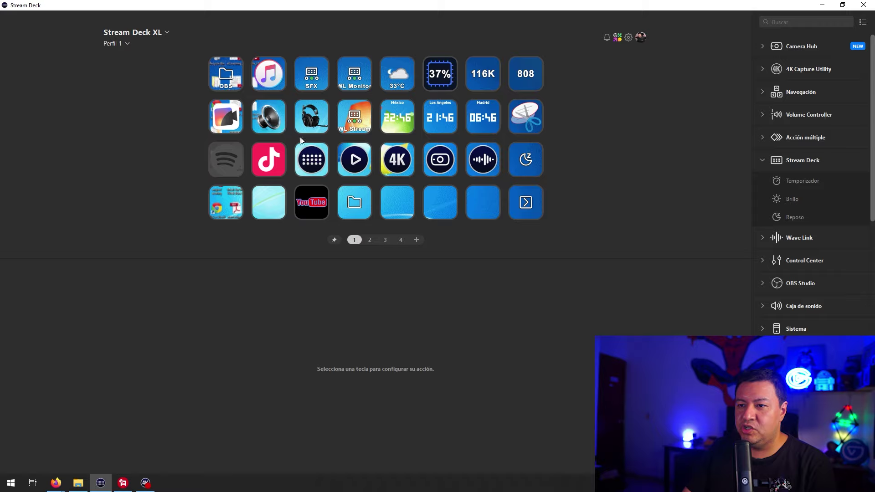
left_click(372, 243)
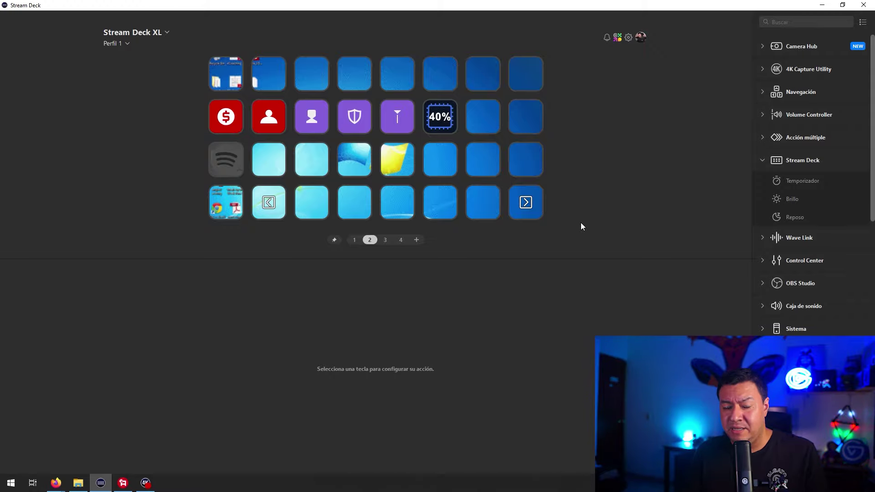
Set the logo image as the Stream Deck XL's custom standby screen, scaled down to fit within the key grid, and close the preferences.
left_click(628, 38)
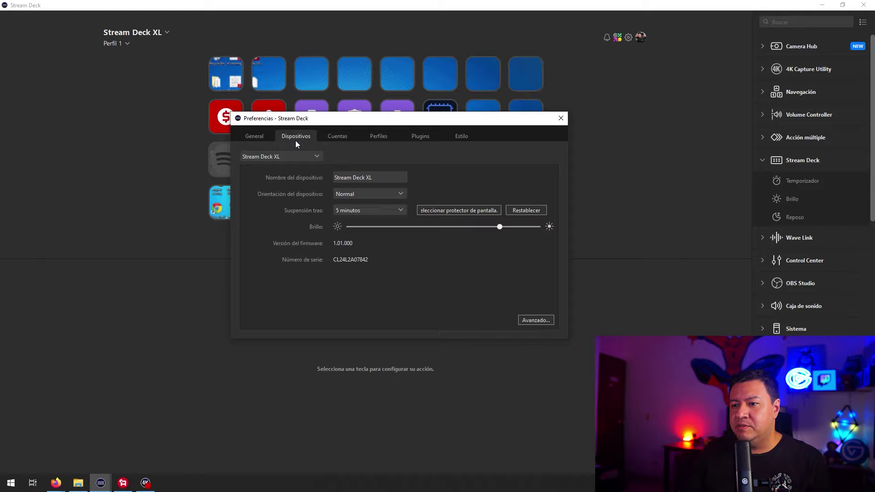
left_click(532, 320)
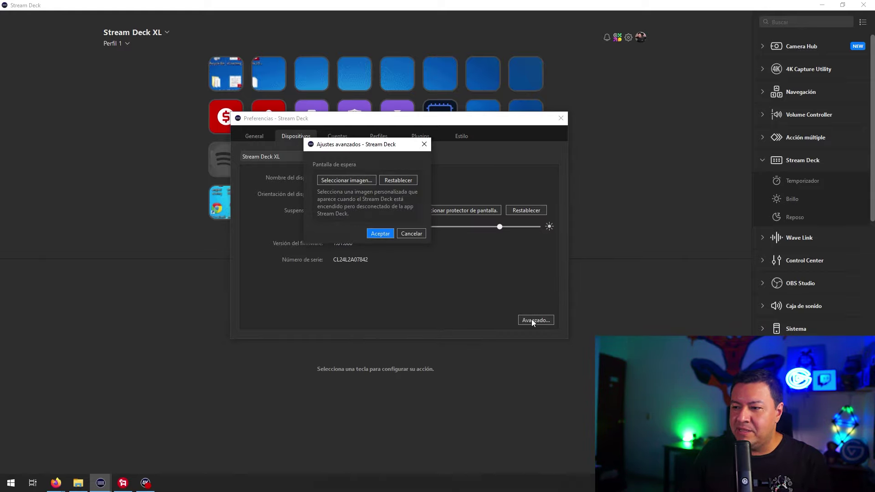
left_click(350, 181)
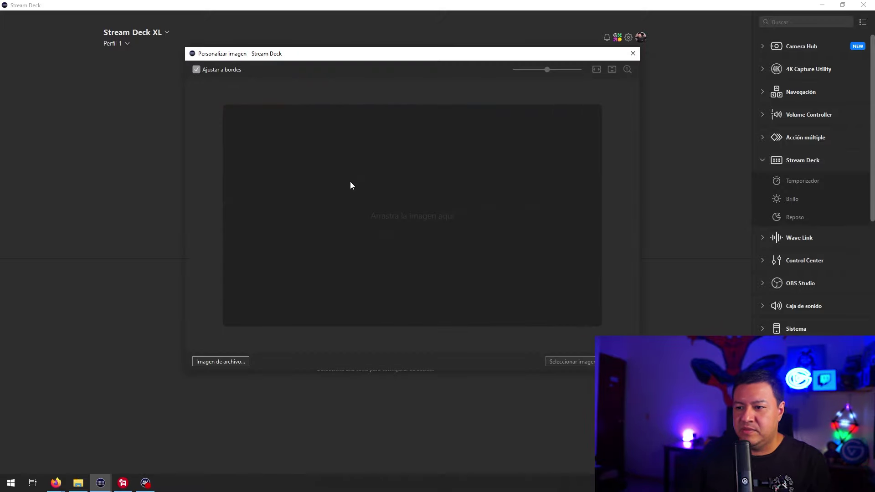
left_click(244, 361)
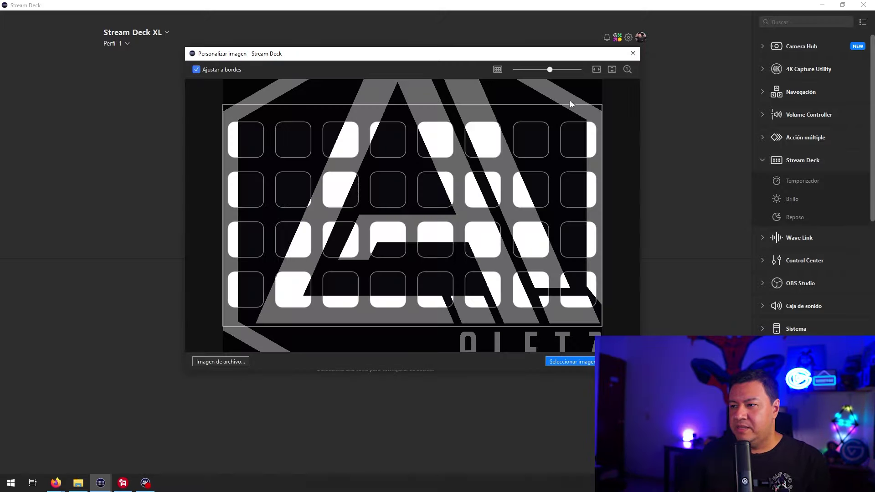
left_click_drag(543, 69, 538, 71)
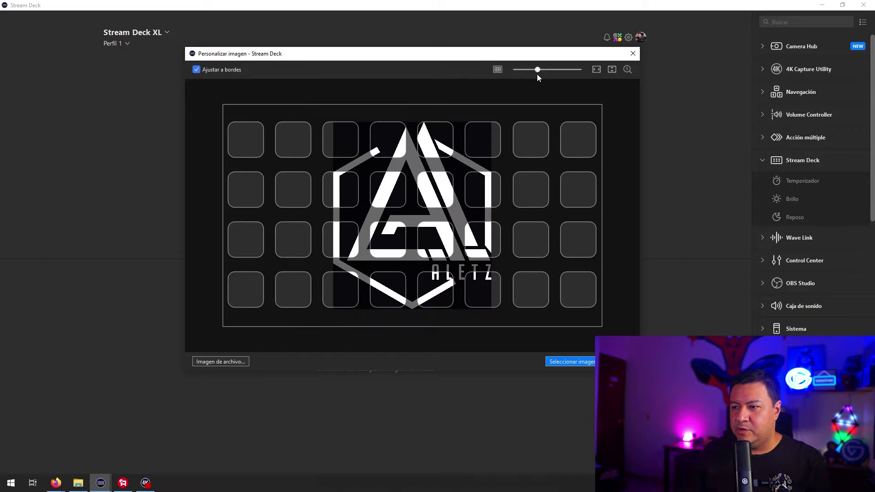
left_click(575, 360)
left_click(380, 234)
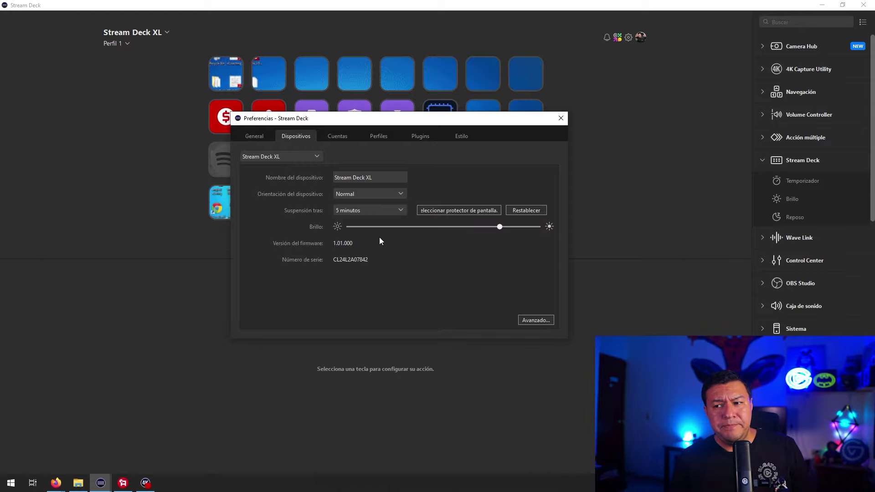
left_click(561, 118)
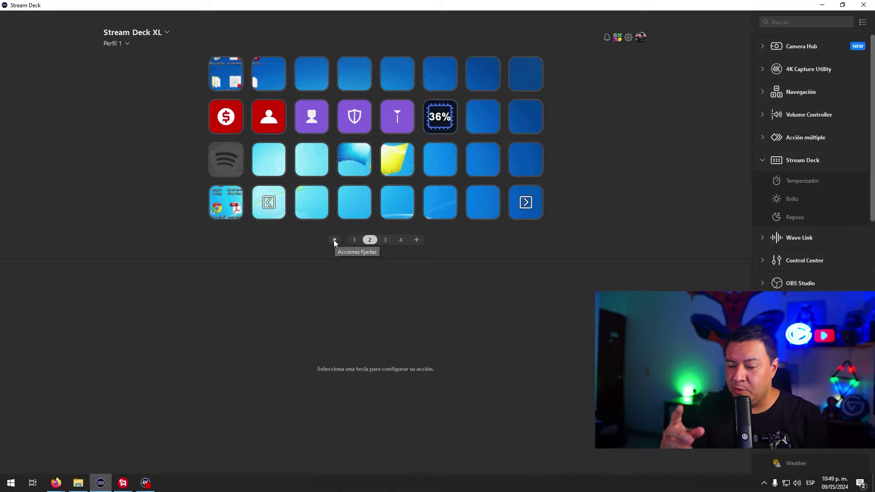
Examine the YouTube ad key and the Twitch viewers and shield mode keys on page 2.
left_click(217, 123)
left_click(318, 123)
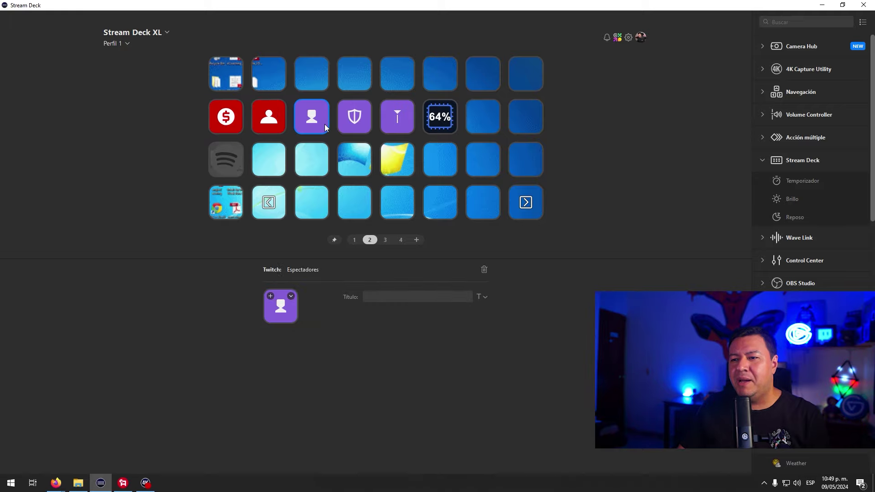
left_click(202, 123)
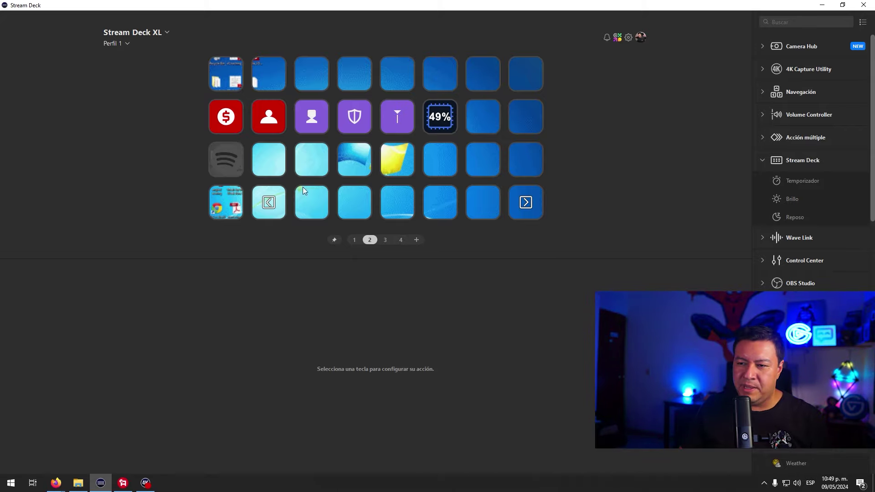
left_click(227, 122)
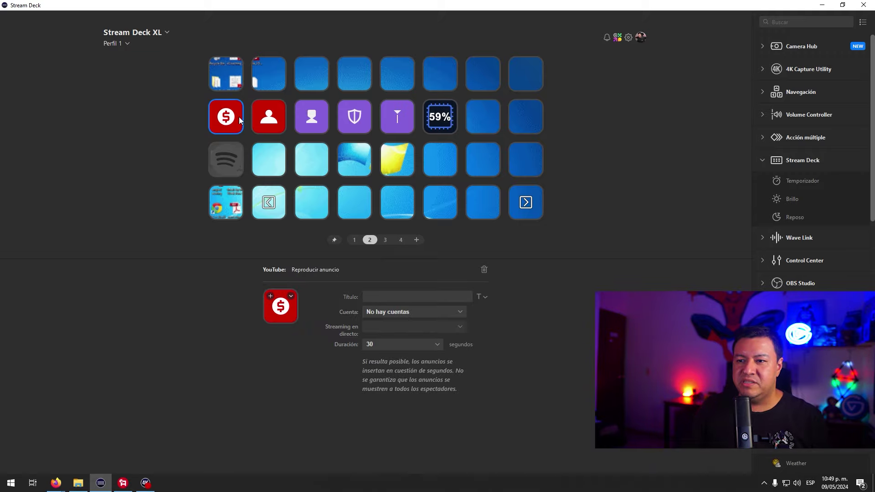
left_click(310, 118)
left_click(354, 118)
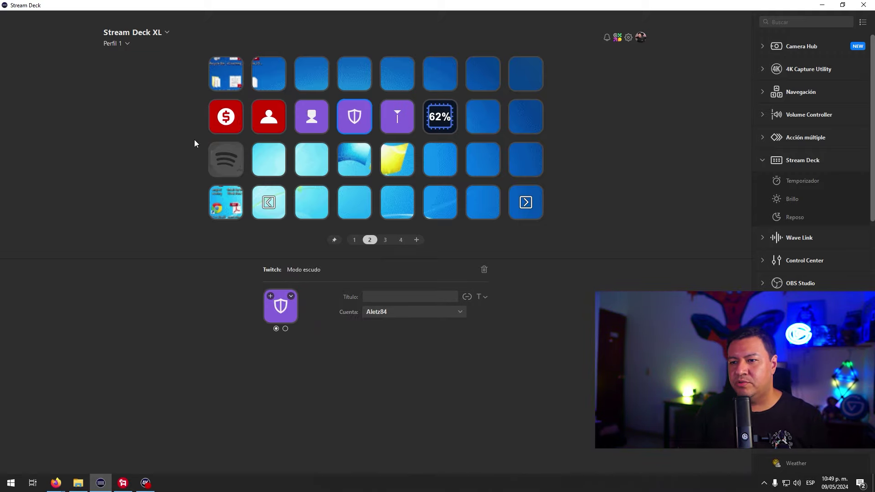
left_click(215, 52)
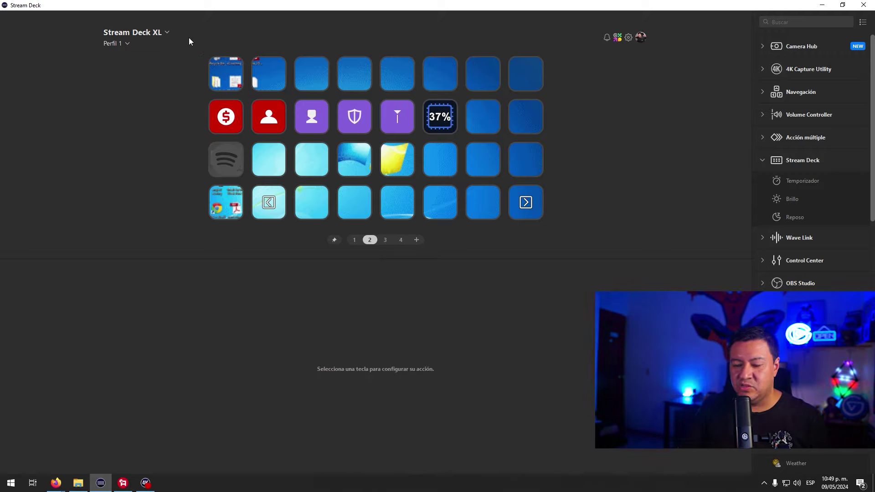
Examine the second-column keys and the previous and next page keys in the bottom row of page 2.
left_click(258, 85)
left_click(260, 119)
left_click(267, 157)
left_click(267, 204)
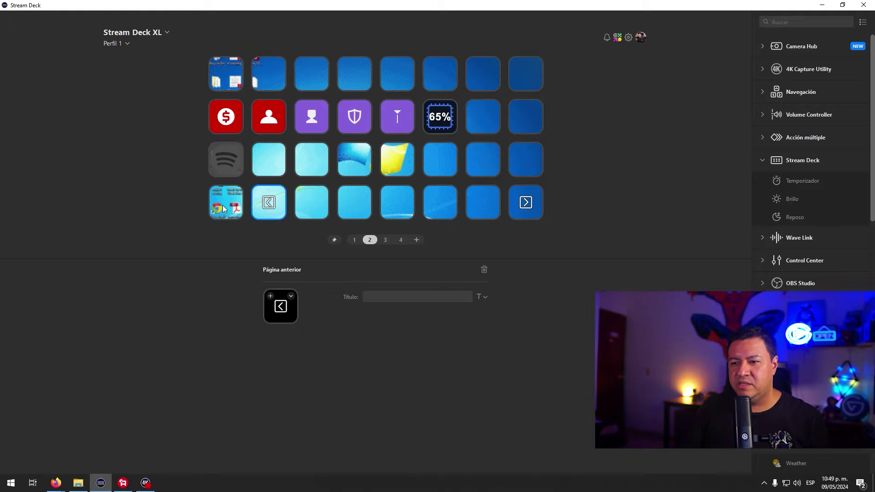
left_click(232, 207)
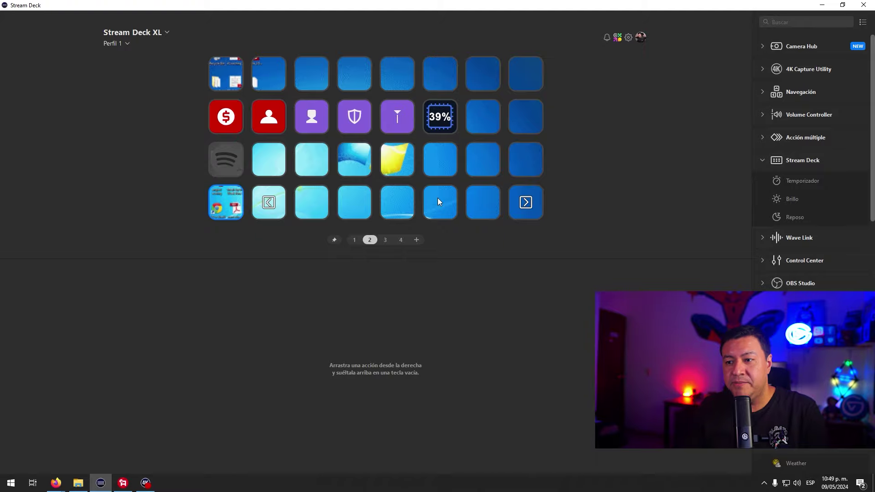
left_click(526, 211)
left_click(269, 201)
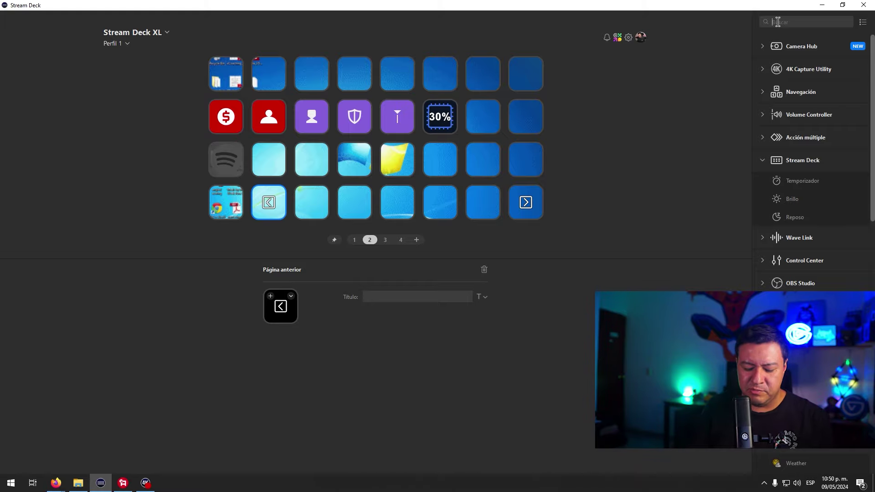
Search the actions for "navega" and place Página anterior and Página siguiente on the sixth and seventh keys of page 2's third row.
type("navega")
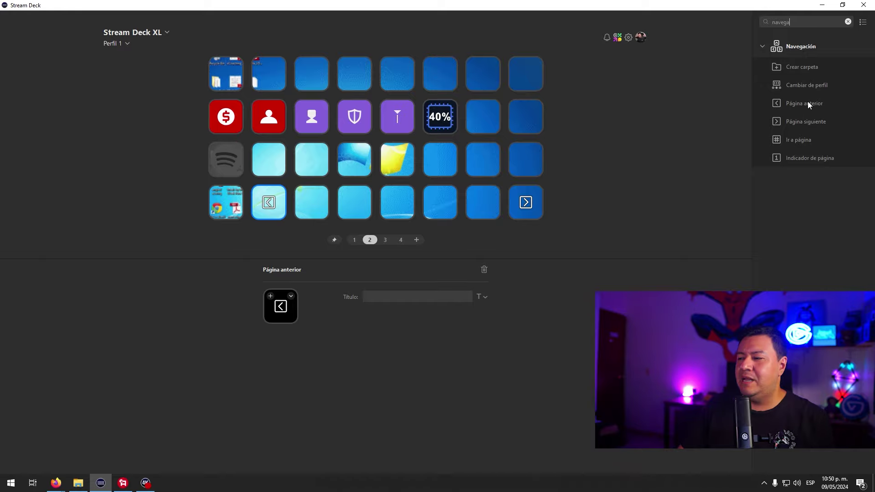
left_click_drag(804, 102, 448, 160)
left_click_drag(776, 119, 483, 160)
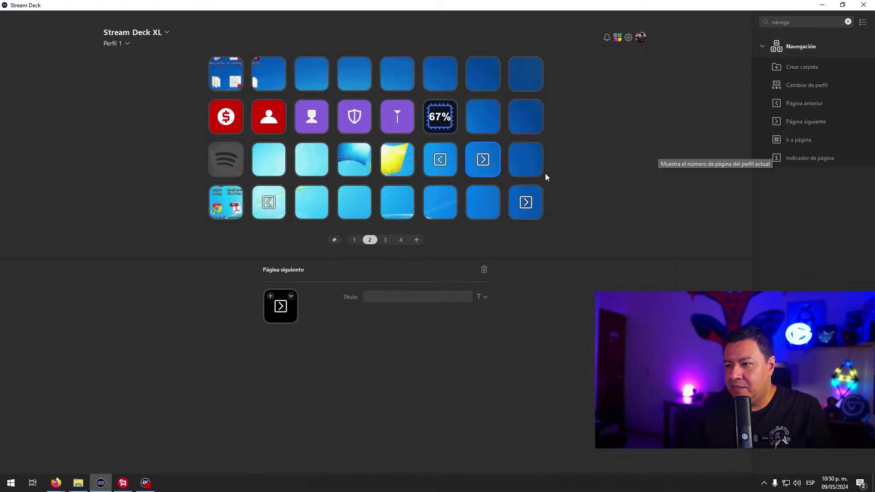
Delete the Página siguiente and Página anterior keys from the third row of page 2.
key("Delete")
left_click(452, 170)
key("Delete")
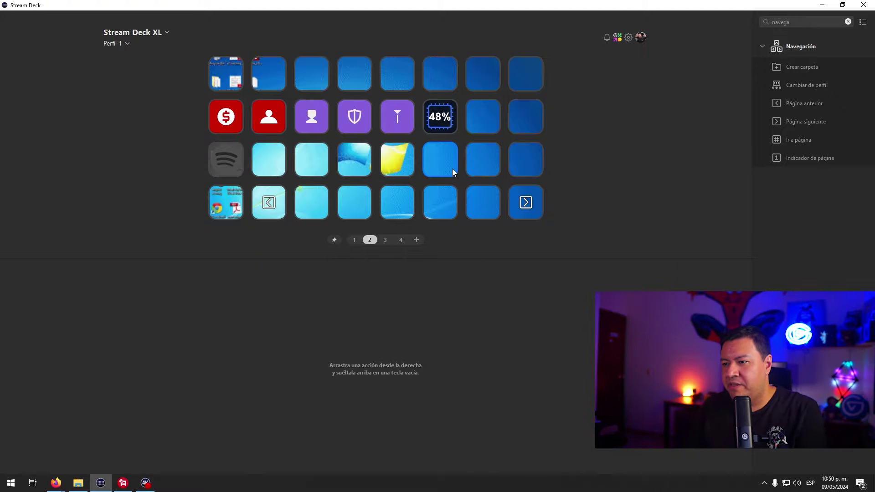
Compare the settings of the existing Página anterior and Página siguiente keys in page 2's bottom row.
left_click(279, 216)
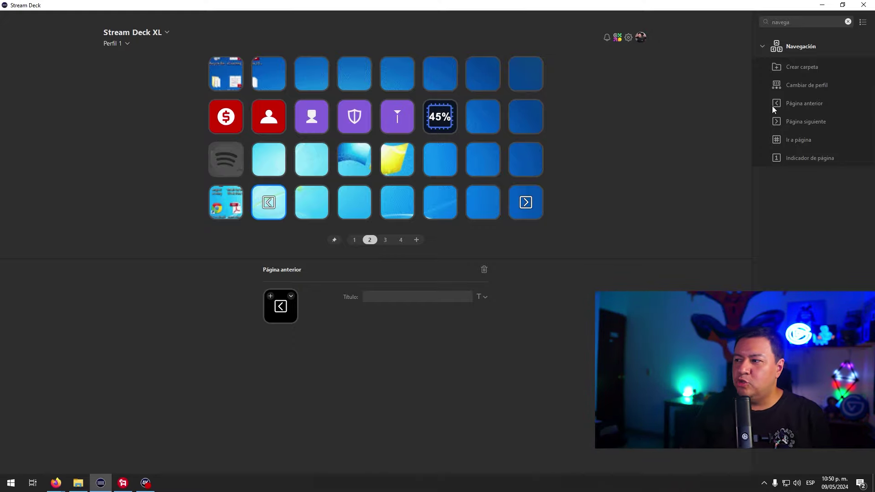
left_click(517, 208)
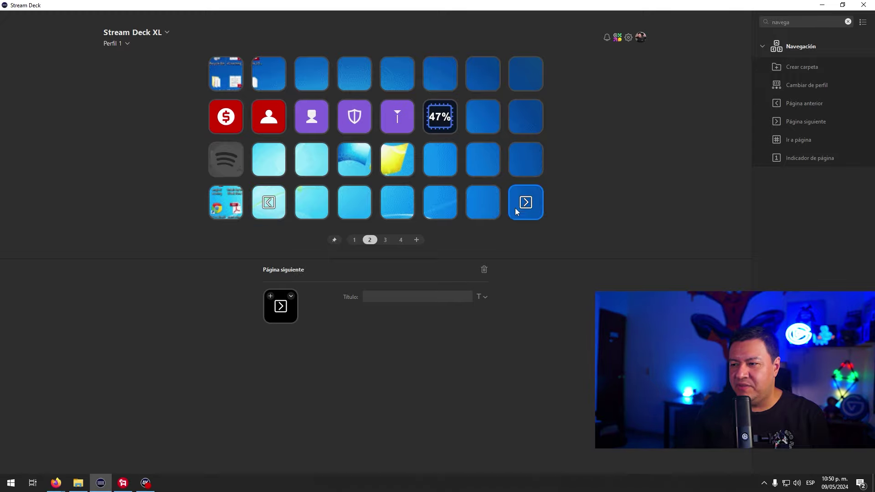
left_click(274, 203)
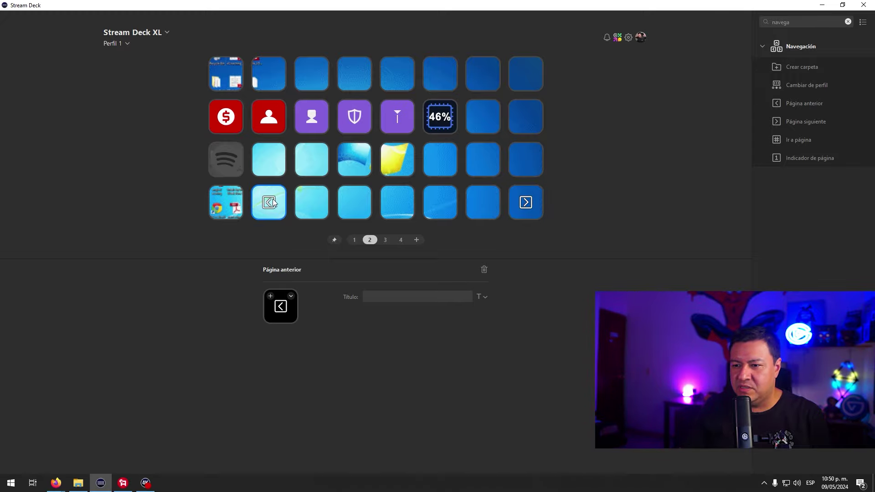